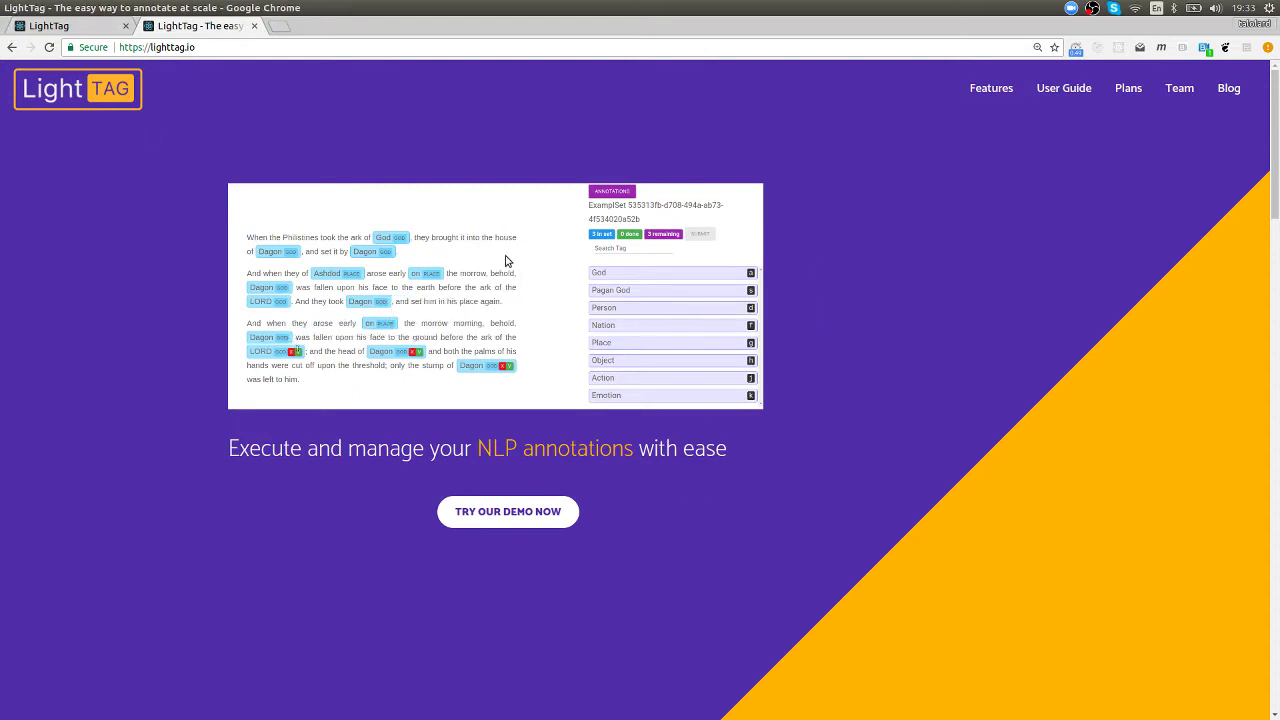
# Open the LightTag demo and log in with the saved account credentials.
pyautogui.click(518, 522)
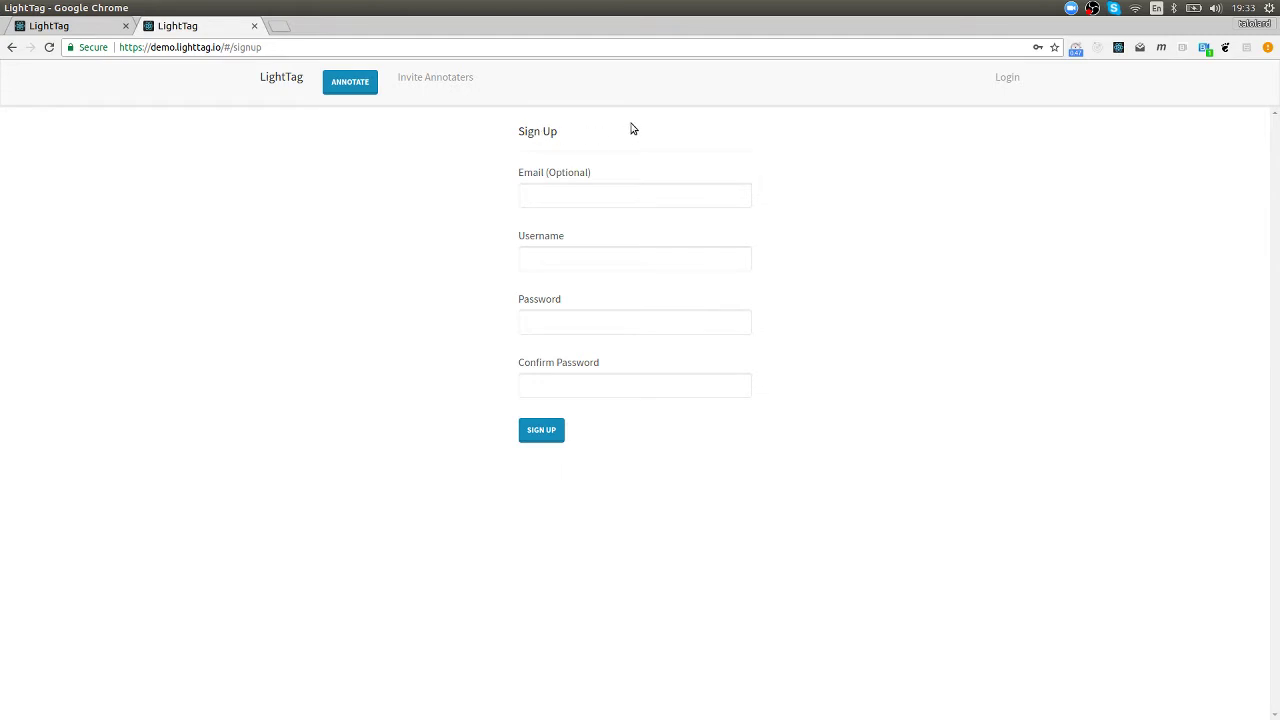
pyautogui.click(1025, 77)
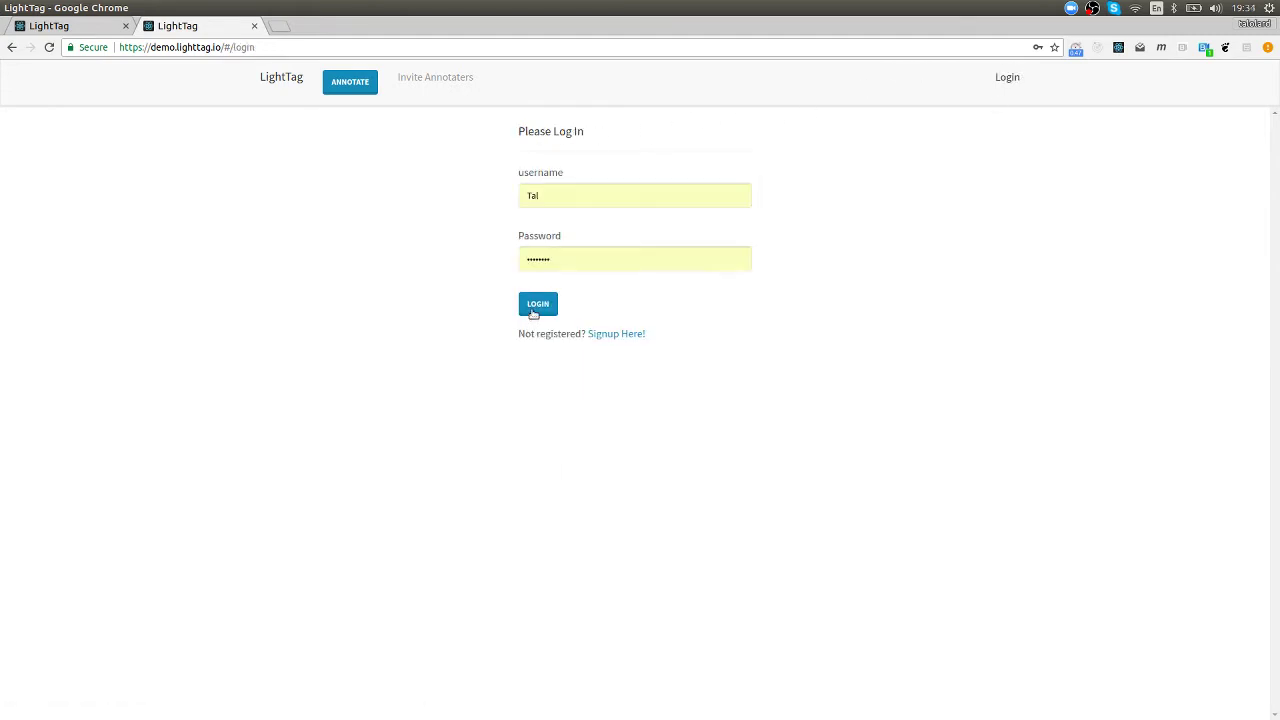
pyautogui.click(537, 305)
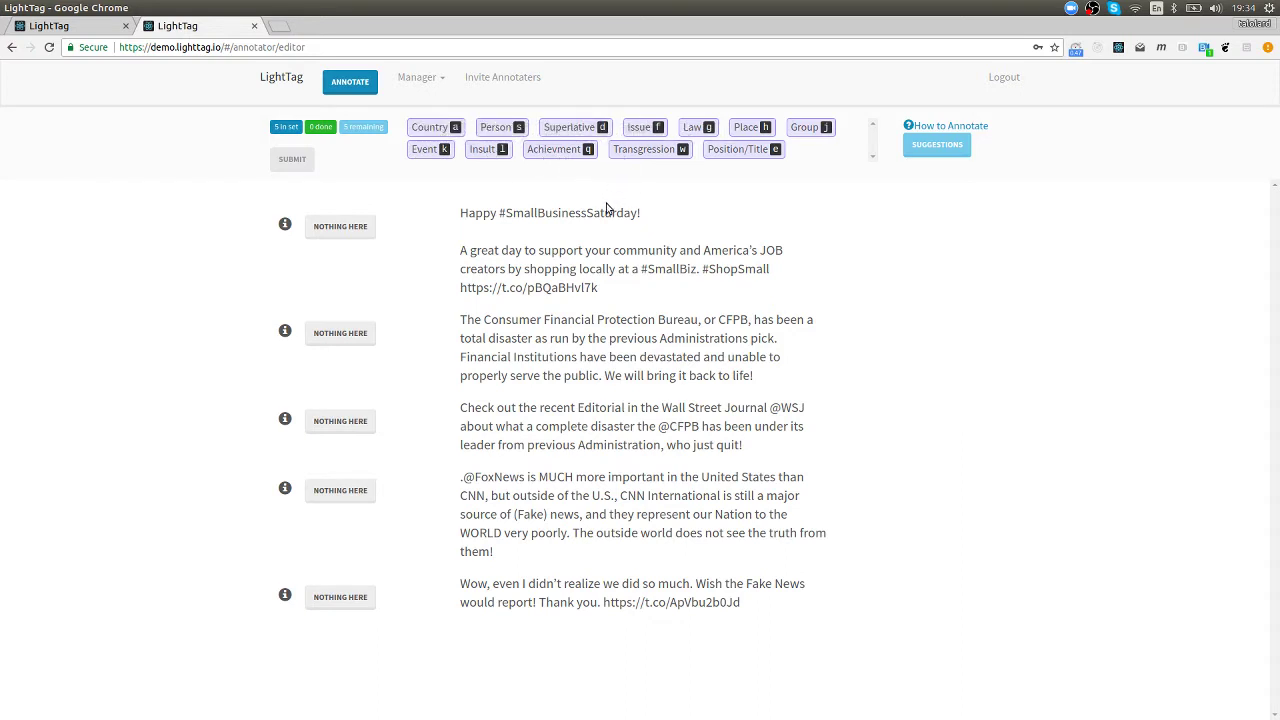
# Mark the first example, the #SmallBusinessSaturday tweet, as having nothing to annotate.
pyautogui.click(590, 250)
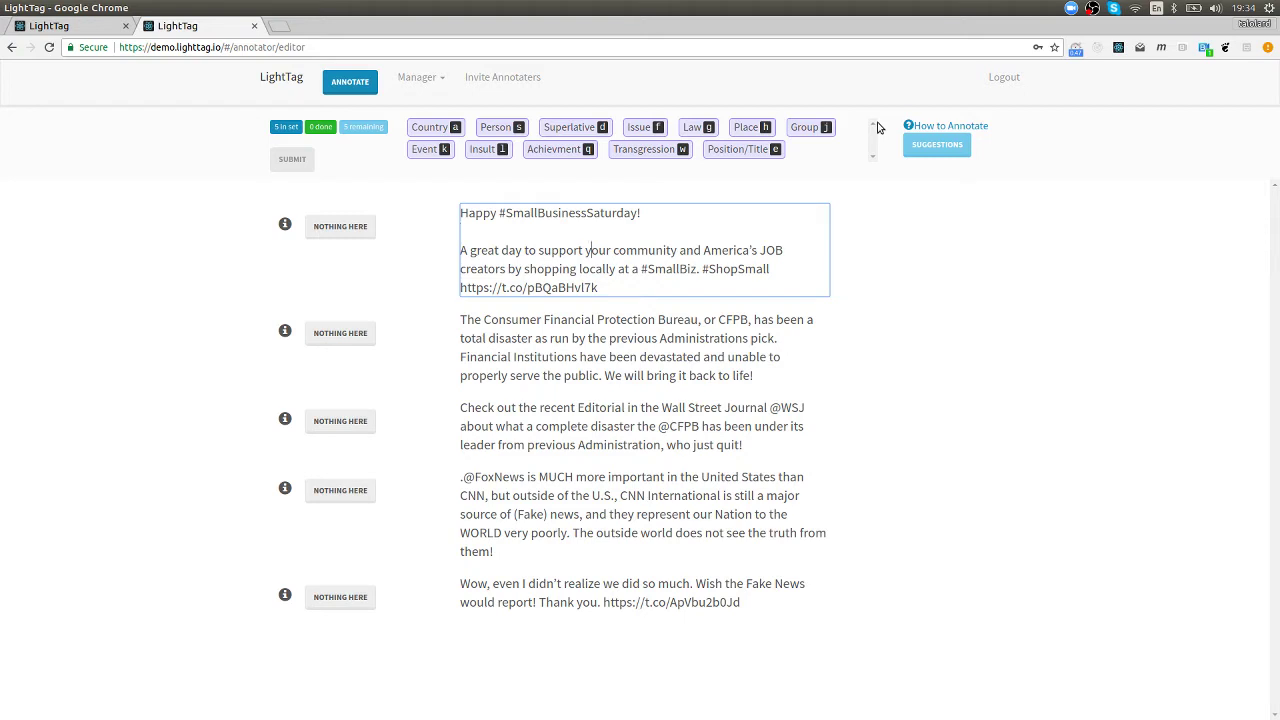
pyautogui.press('Right')
pyautogui.press('Right')
pyautogui.press('Right')
pyautogui.press('Right')
pyautogui.press('Right')
pyautogui.press('Right')
pyautogui.press('Right')
pyautogui.press('Right')
pyautogui.press('Right')
pyautogui.press('Right')
pyautogui.press('Right')
pyautogui.press('Right')
pyautogui.press('Right')
pyautogui.press('Right')
pyautogui.press('Right')
pyautogui.press('Right')
pyautogui.press('Right')
pyautogui.press('Right')
pyautogui.press('Right')
pyautogui.press('Right')
pyautogui.press('Right')
pyautogui.press('Right')
pyautogui.press('Right')
pyautogui.press('Right')
pyautogui.press('Right')
pyautogui.press('Right')
pyautogui.press('Right')
pyautogui.press('Right')
pyautogui.press('Right')
pyautogui.press('Right')
pyautogui.click(339, 228)
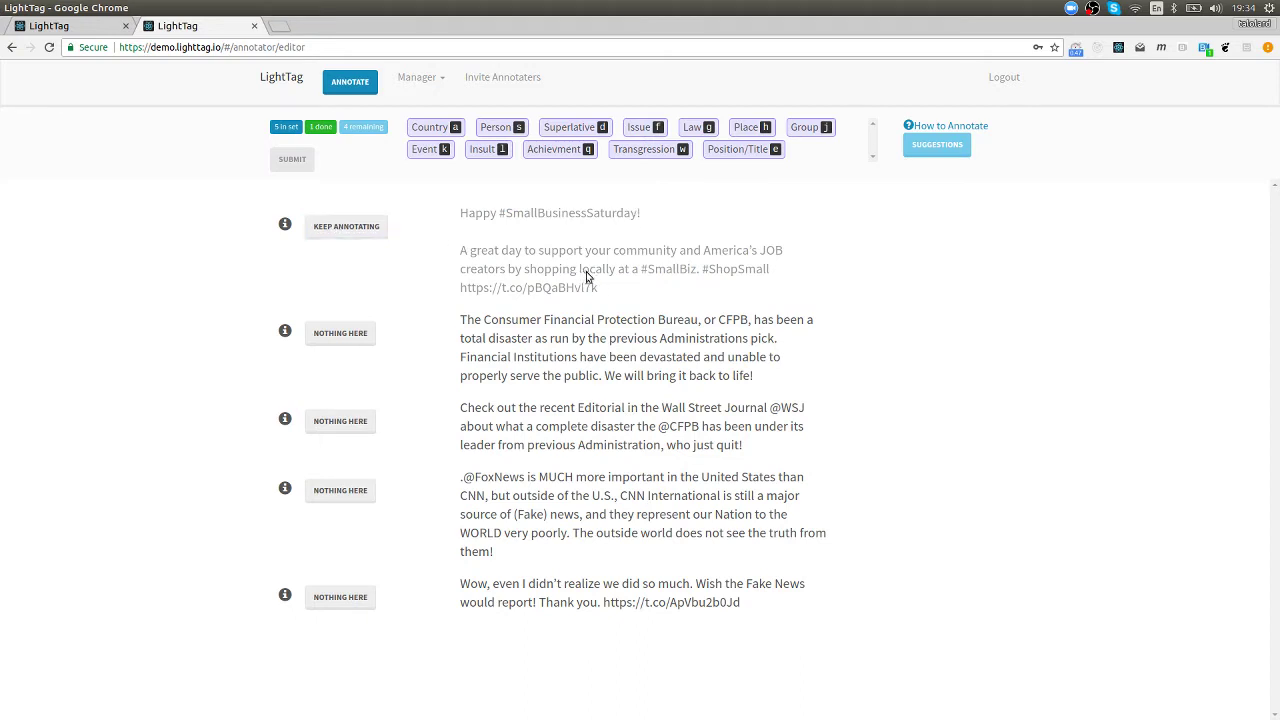
# Tag 'Consumer Financial Protection Bureau' in the second example as Group.
pyautogui.click(566, 320)
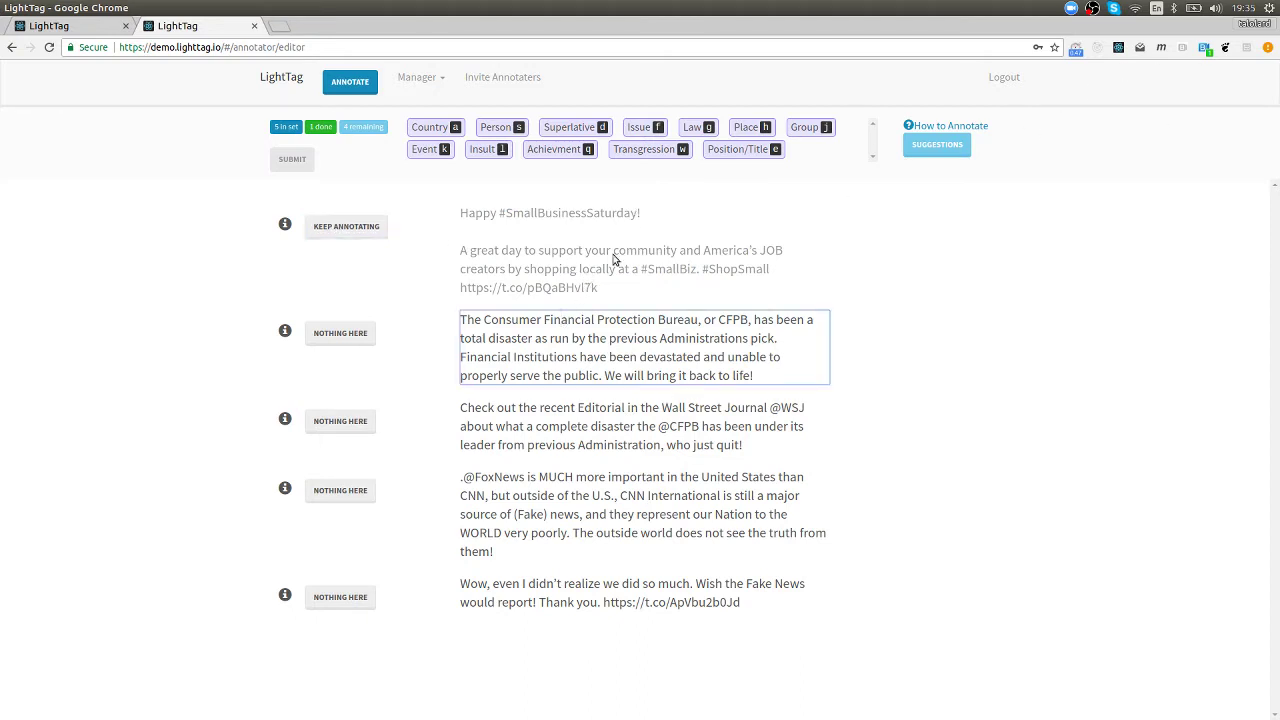
pyautogui.doubleClick(511, 321)
pyautogui.moveTo(511, 321); pyautogui.dragTo(698, 321)
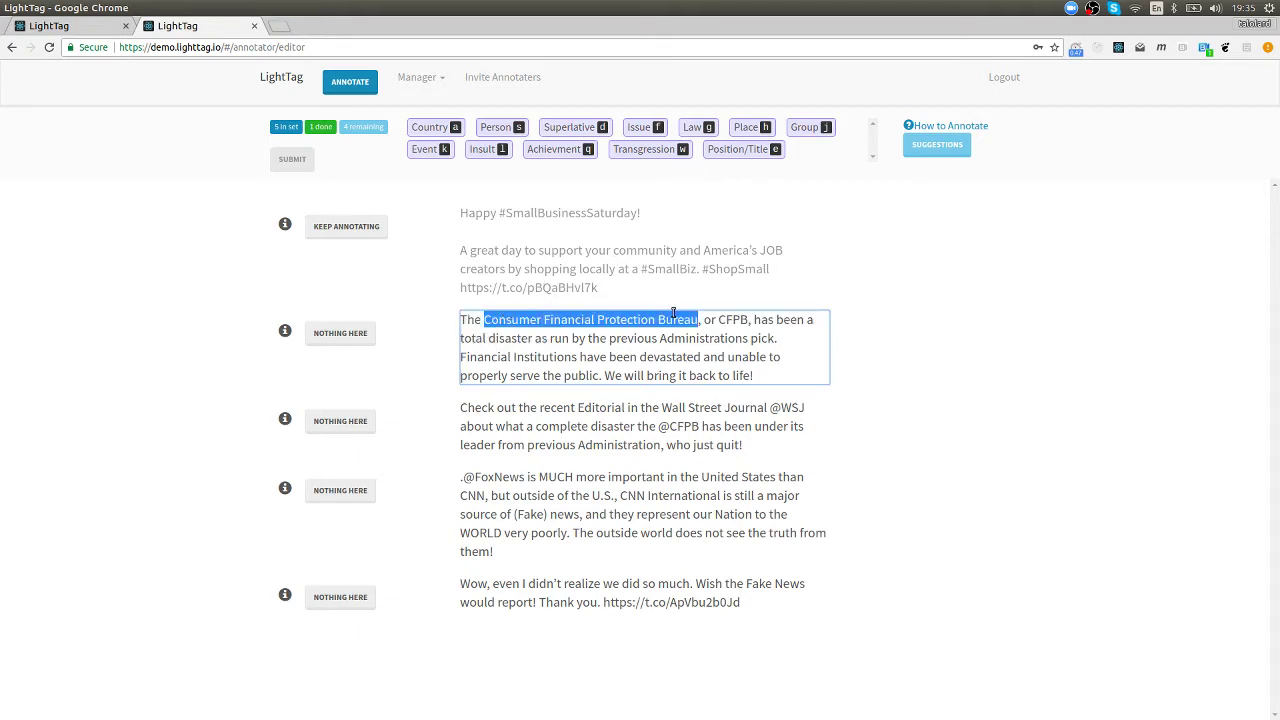
pyautogui.click(806, 128)
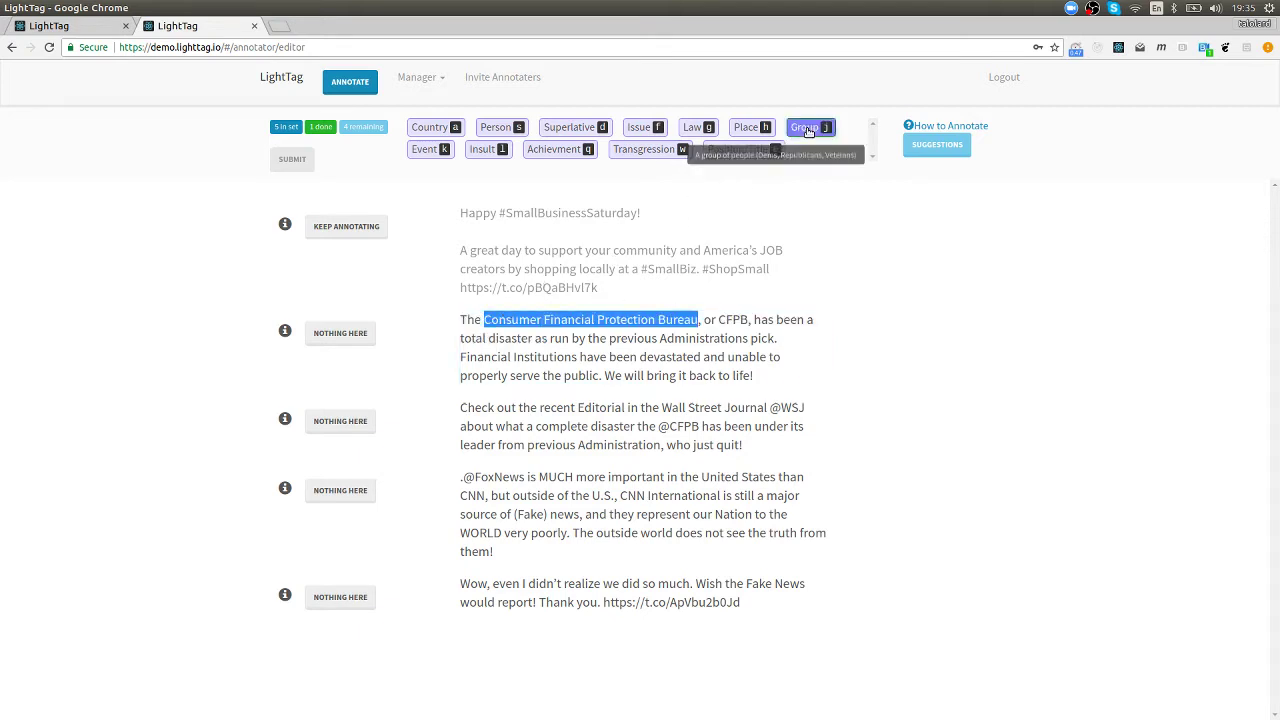
pyautogui.click(633, 323)
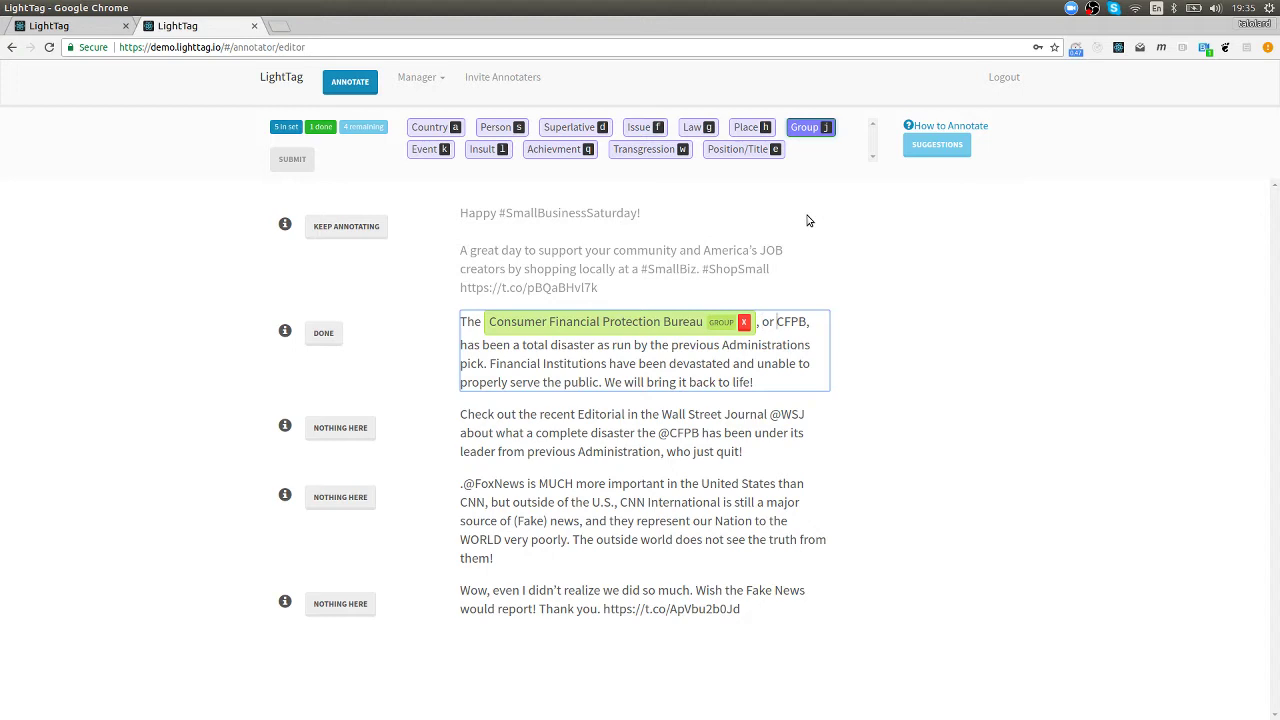
# Tag the abbreviation 'CFPB' in the second example as Group.
pyautogui.hotkey('shift', 'Right')
pyautogui.hotkey('shift', 'Right')
pyautogui.hotkey('shift', 'Right')
pyautogui.hotkey('shift', 'Right')
pyautogui.press('j')
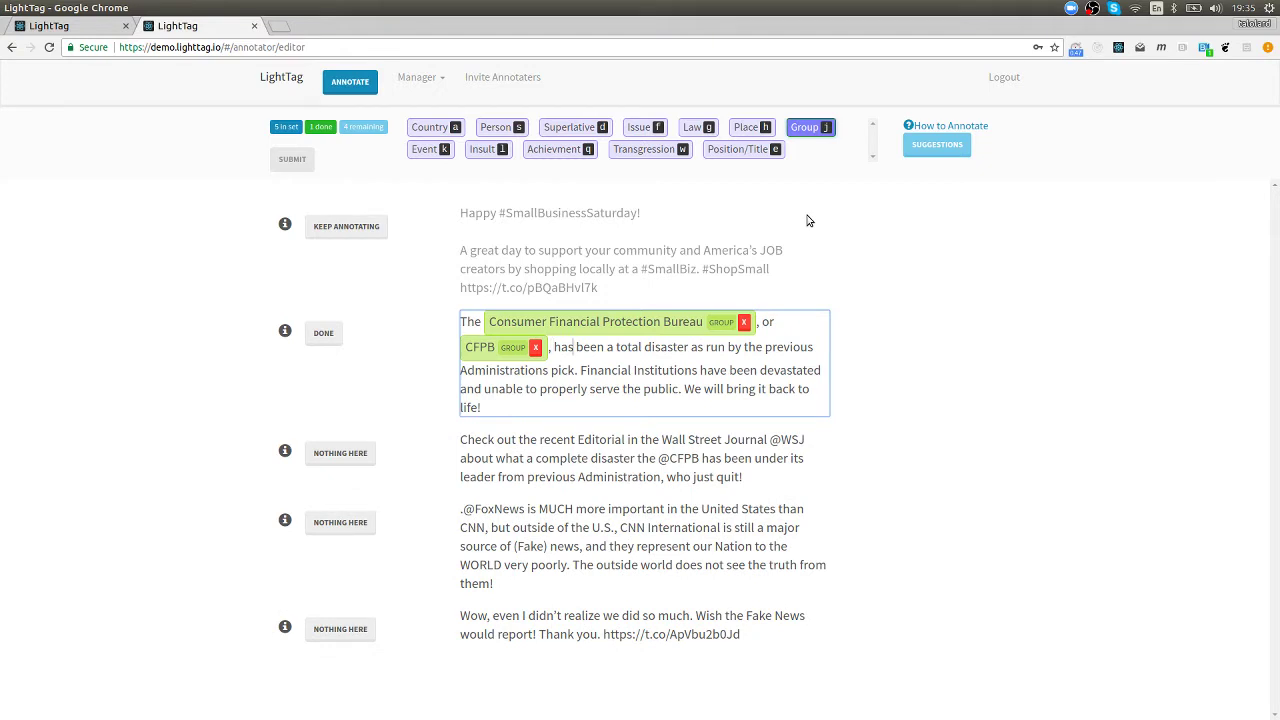
# Tag the phrase 'total disaster' in the second example as Insult.
pyautogui.hotkey('ctrl', 'shift', 'Right')
pyautogui.hotkey('ctrl', 'shift', 'Right')
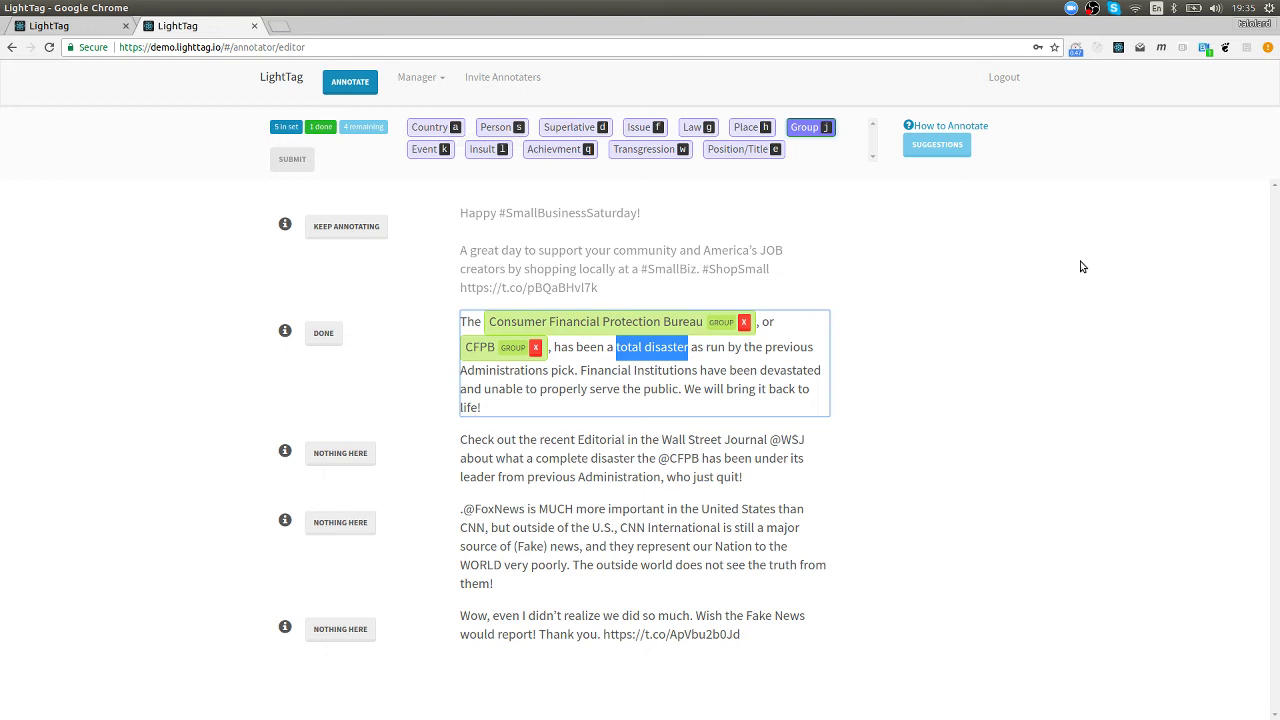
pyautogui.press('l')
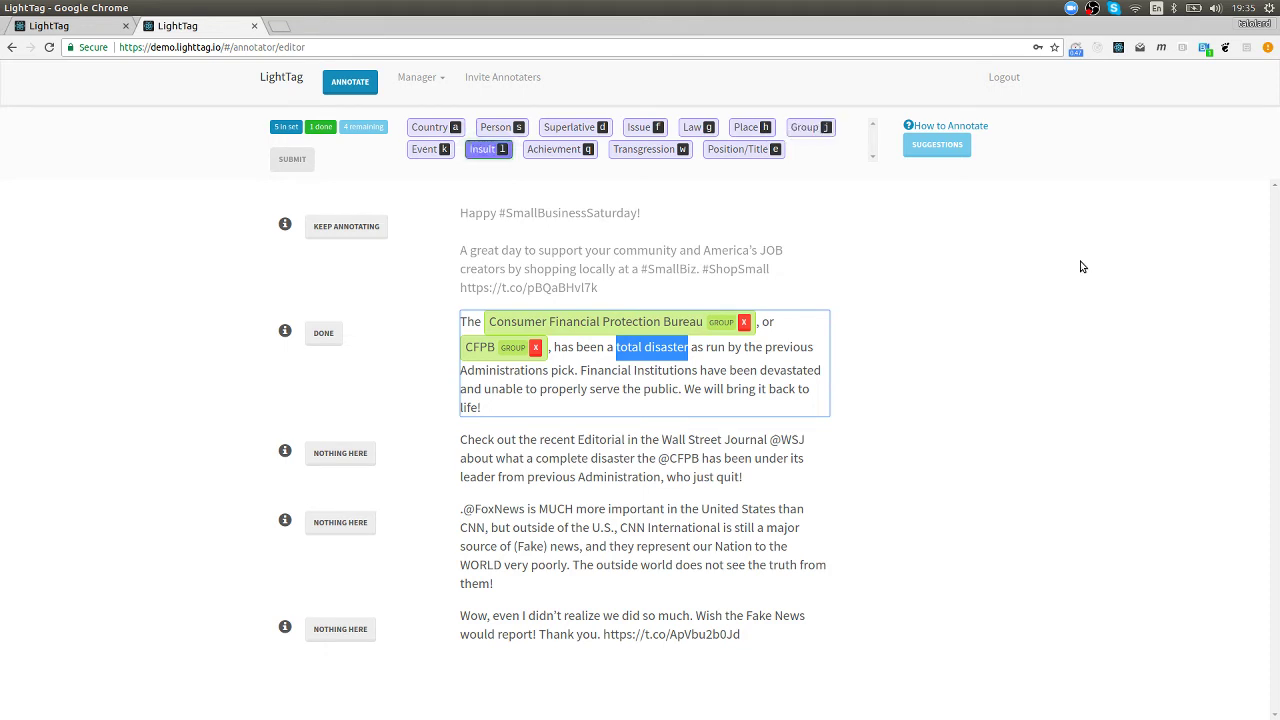
pyautogui.press('s')
pyautogui.press('a')
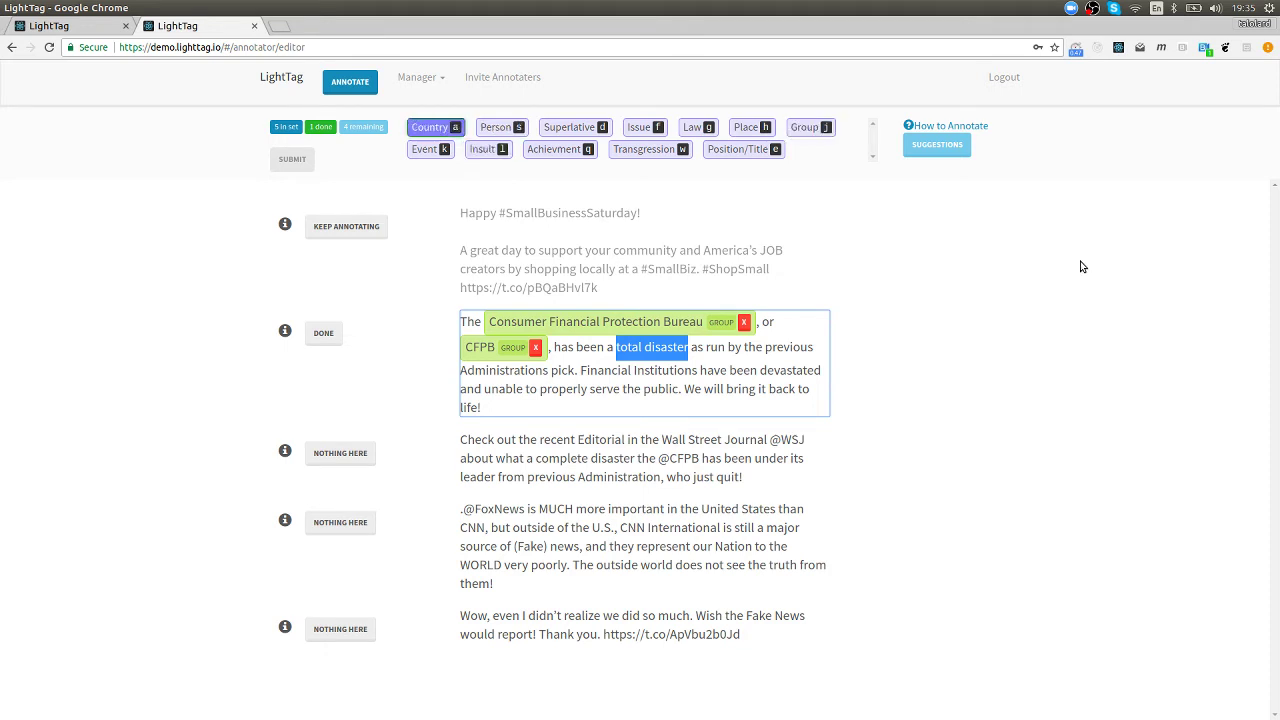
pyautogui.press('l')
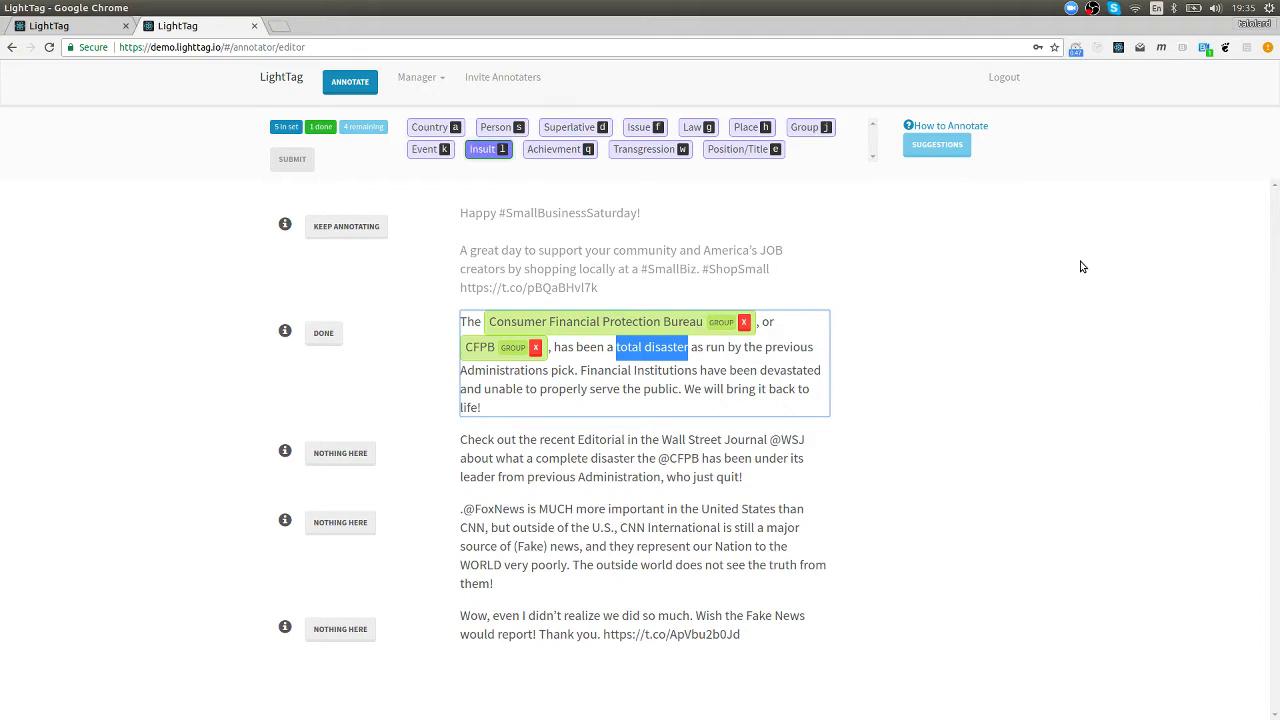
pyautogui.press('l')
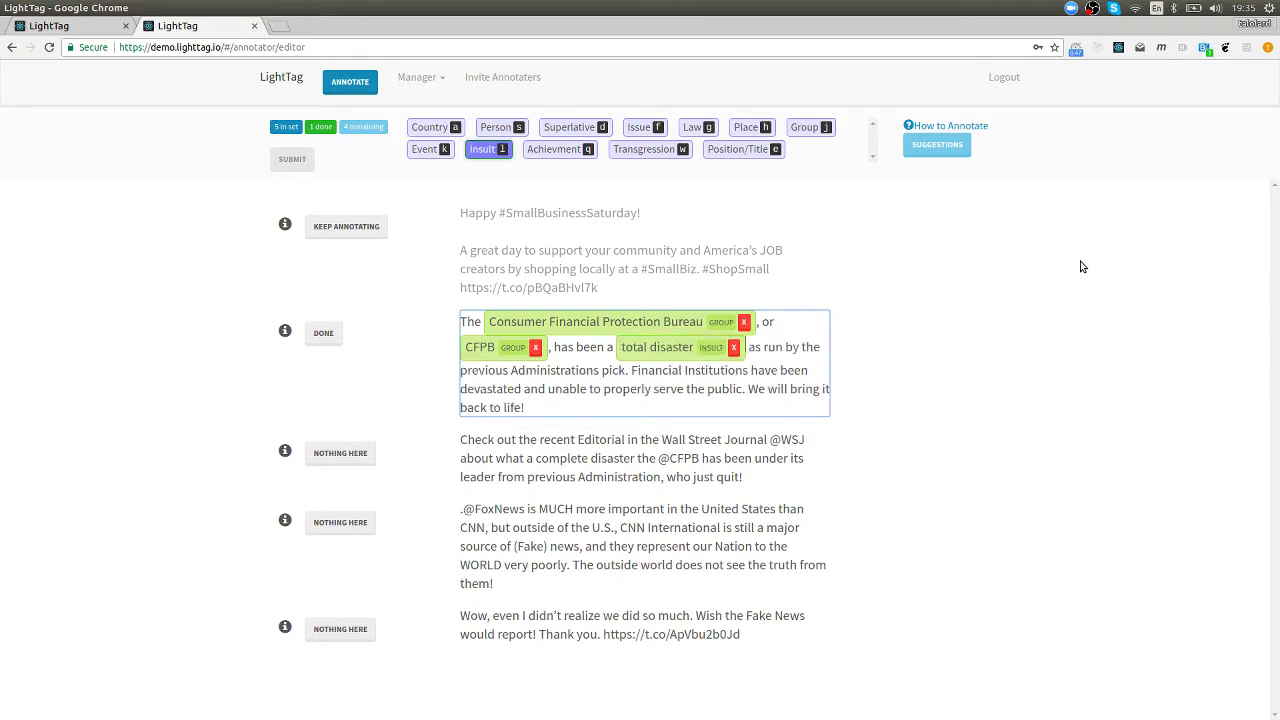
pyautogui.hotkey('ctrl', 'Right')
pyautogui.hotkey('ctrl', 'Right')
pyautogui.hotkey('ctrl', 'shift', 'Right')
pyautogui.hotkey('ctrl', 'shift', 'Right')
pyautogui.hotkey('ctrl', 'shift', 'Right')
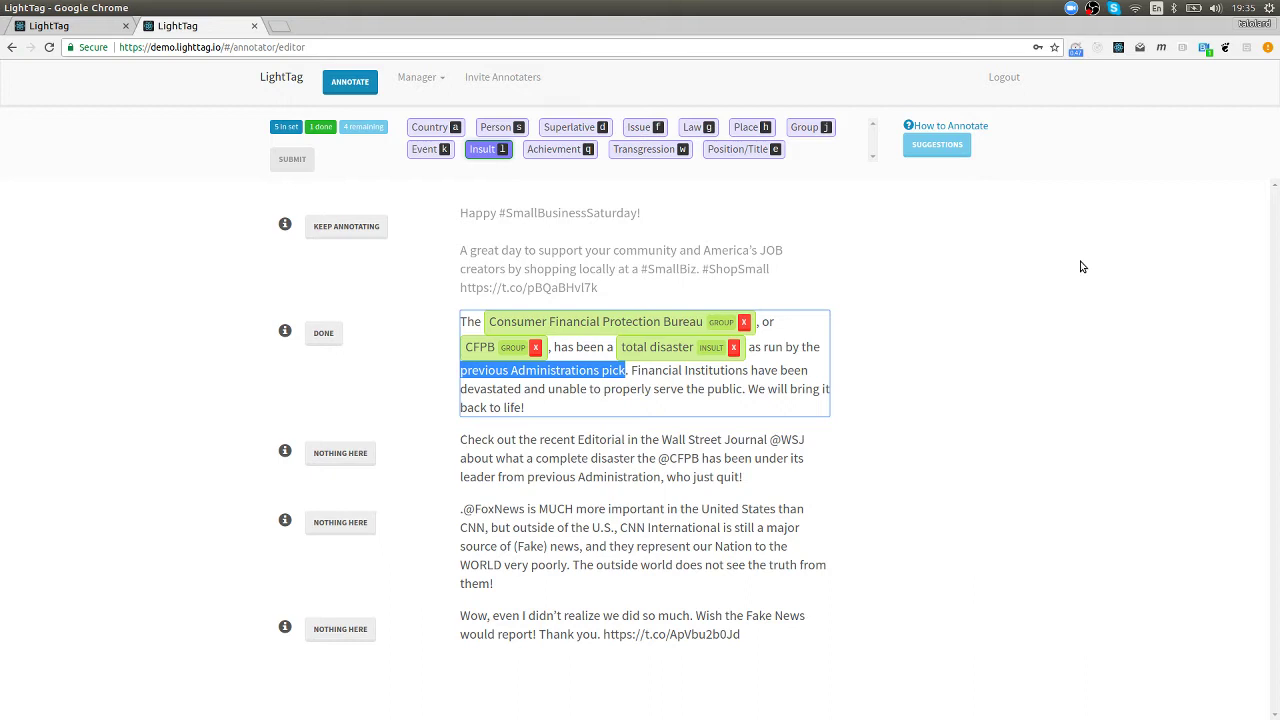
pyautogui.press('Left')
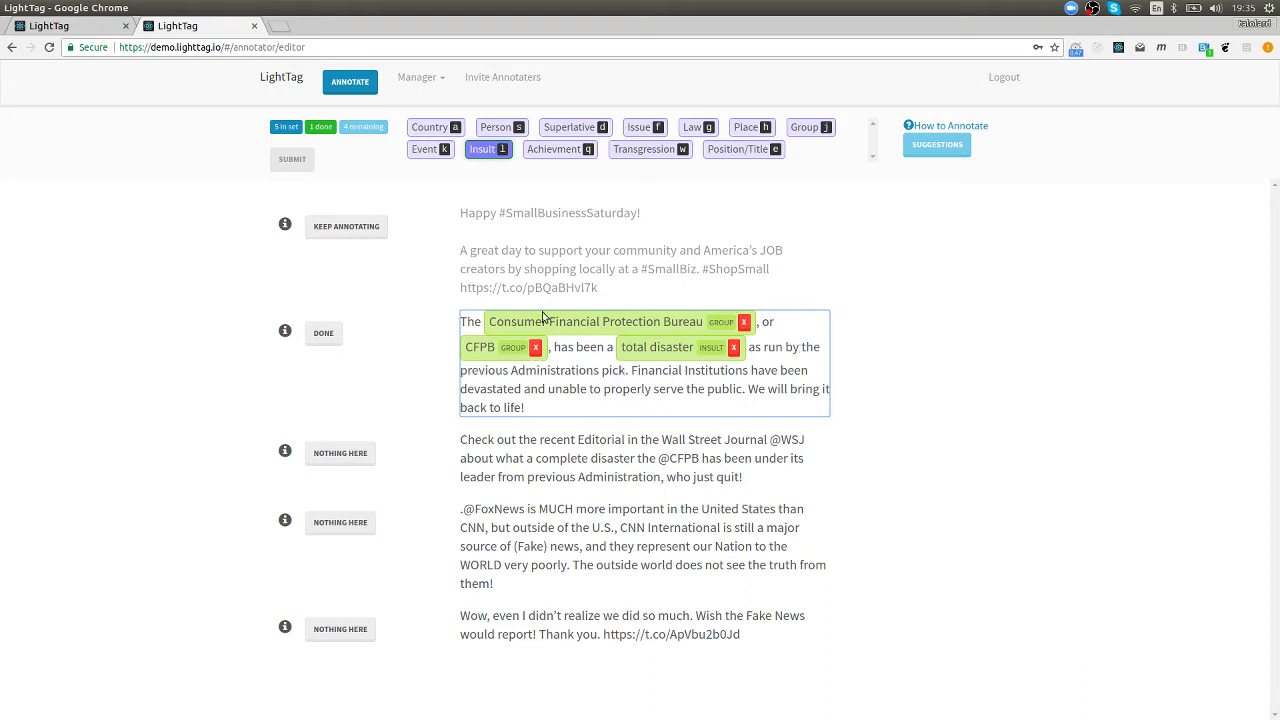
# Mark the second example as done and switch the editor to the suggestions view.
pyautogui.click(334, 333)
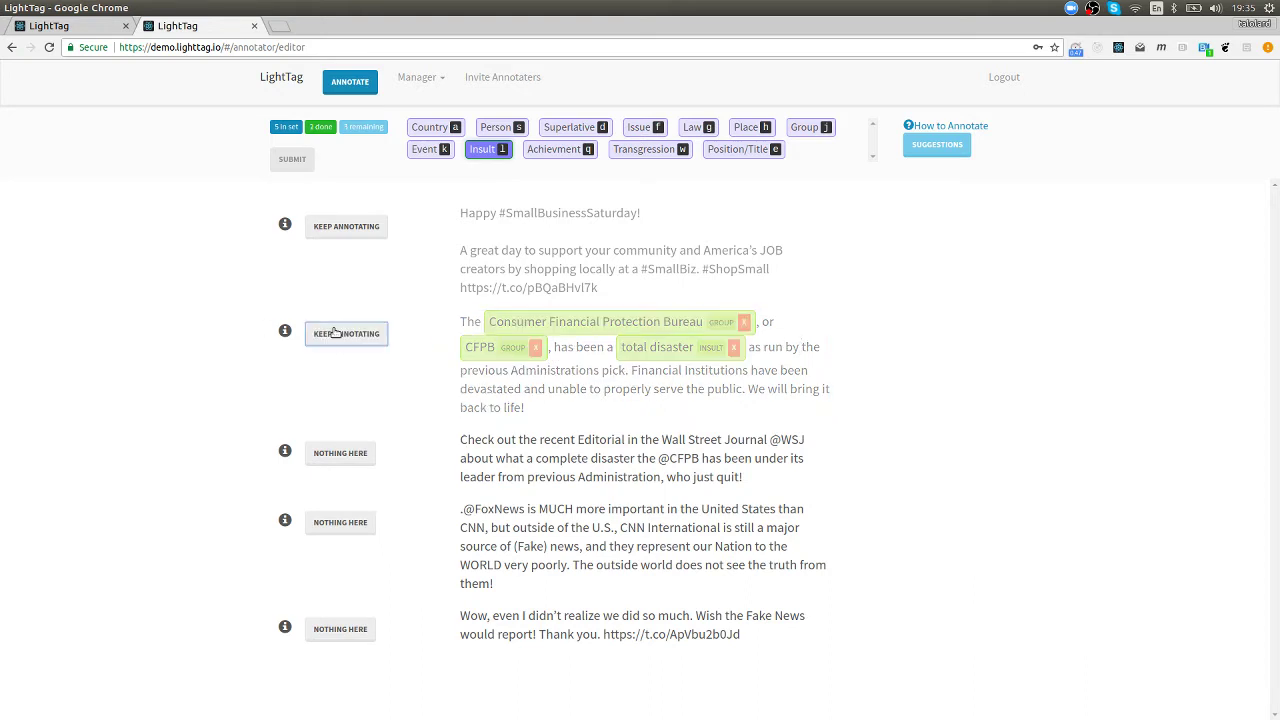
pyautogui.click(937, 146)
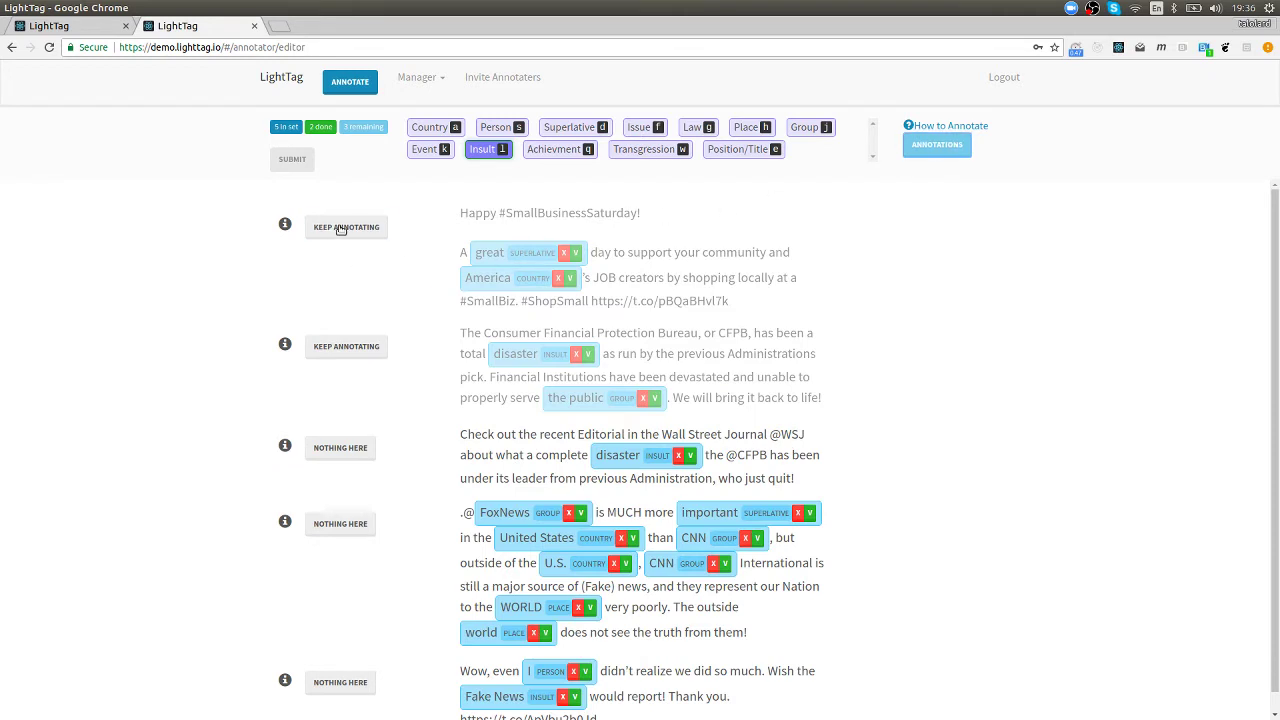
# Reopen the first example and accept its suggestions 'great' as Superlative and 'America' as Country.
pyautogui.click(343, 228)
pyautogui.click(576, 254)
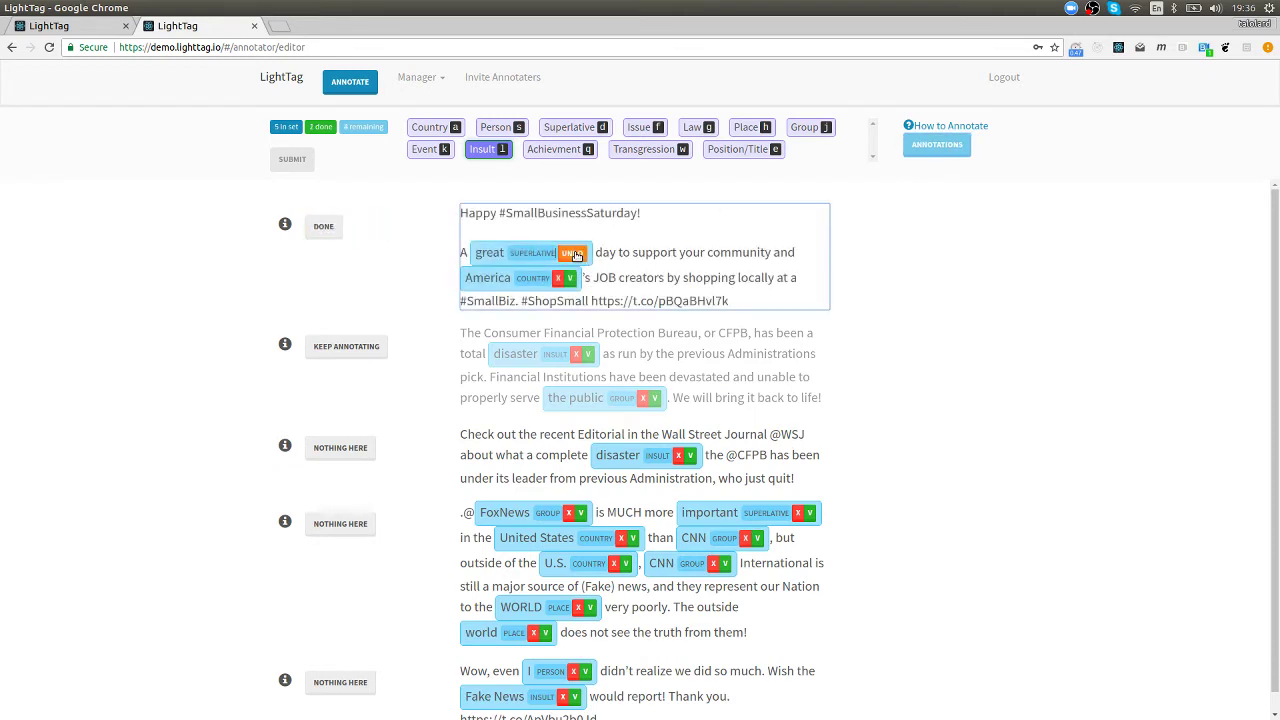
pyautogui.click(570, 280)
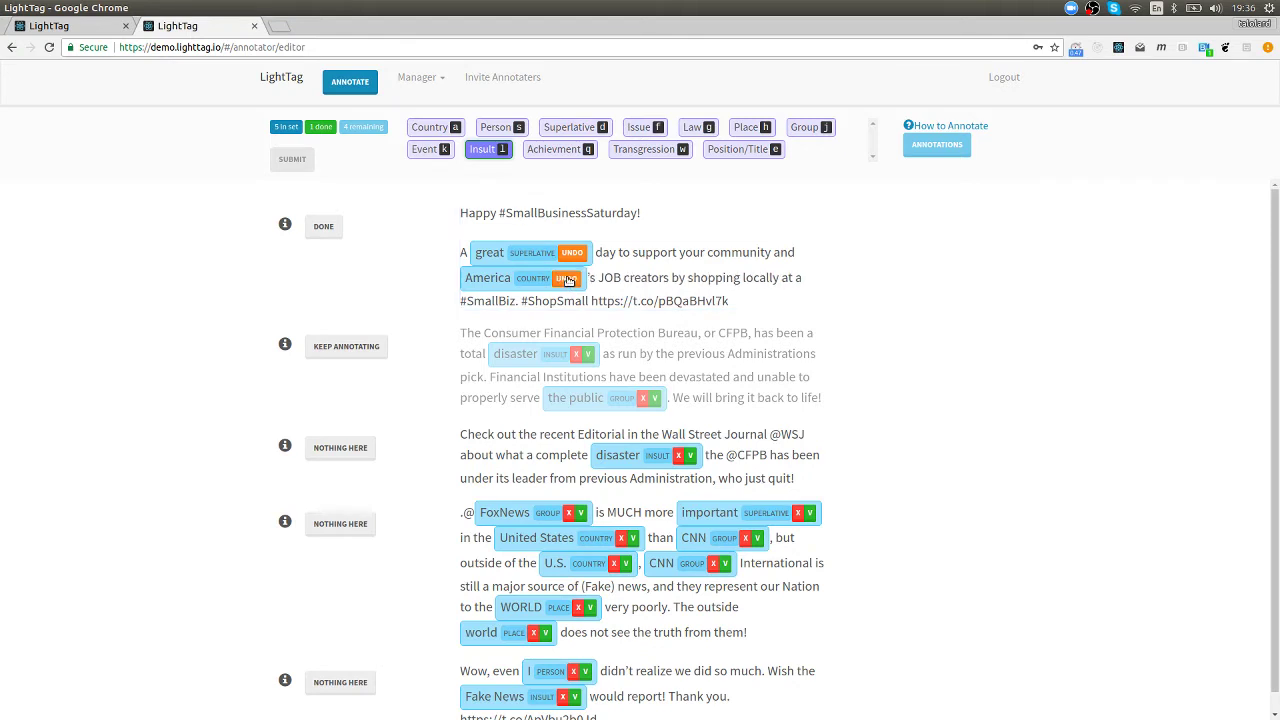
# In the second example, reject 'disaster' as Insult and accept 'the public' as Group, and mark the first two examples as done.
pyautogui.click(350, 347)
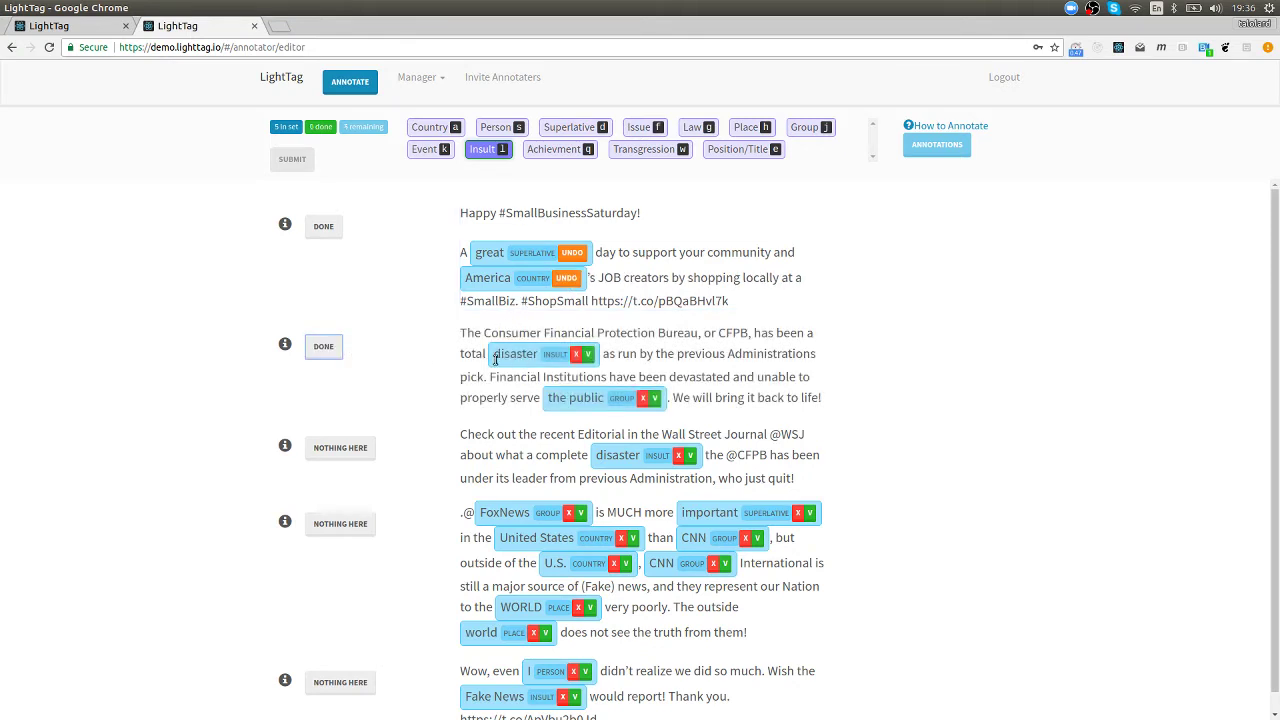
pyautogui.click(576, 356)
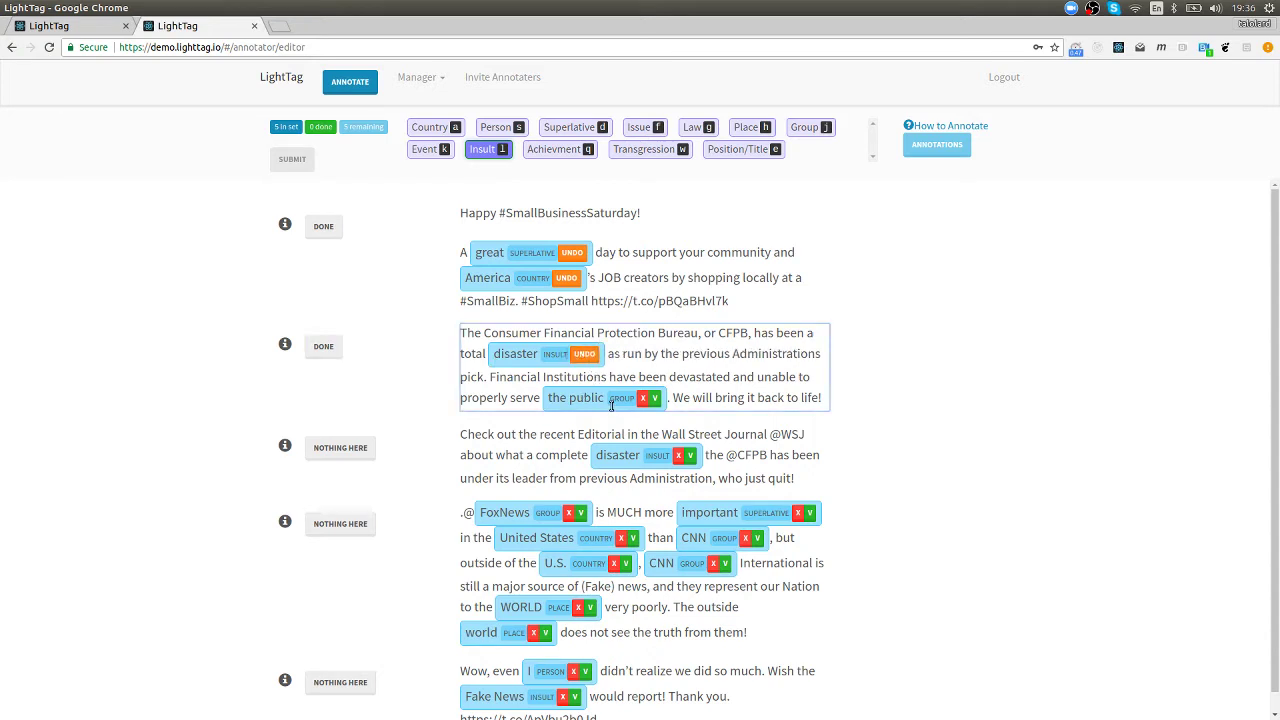
pyautogui.click(649, 398)
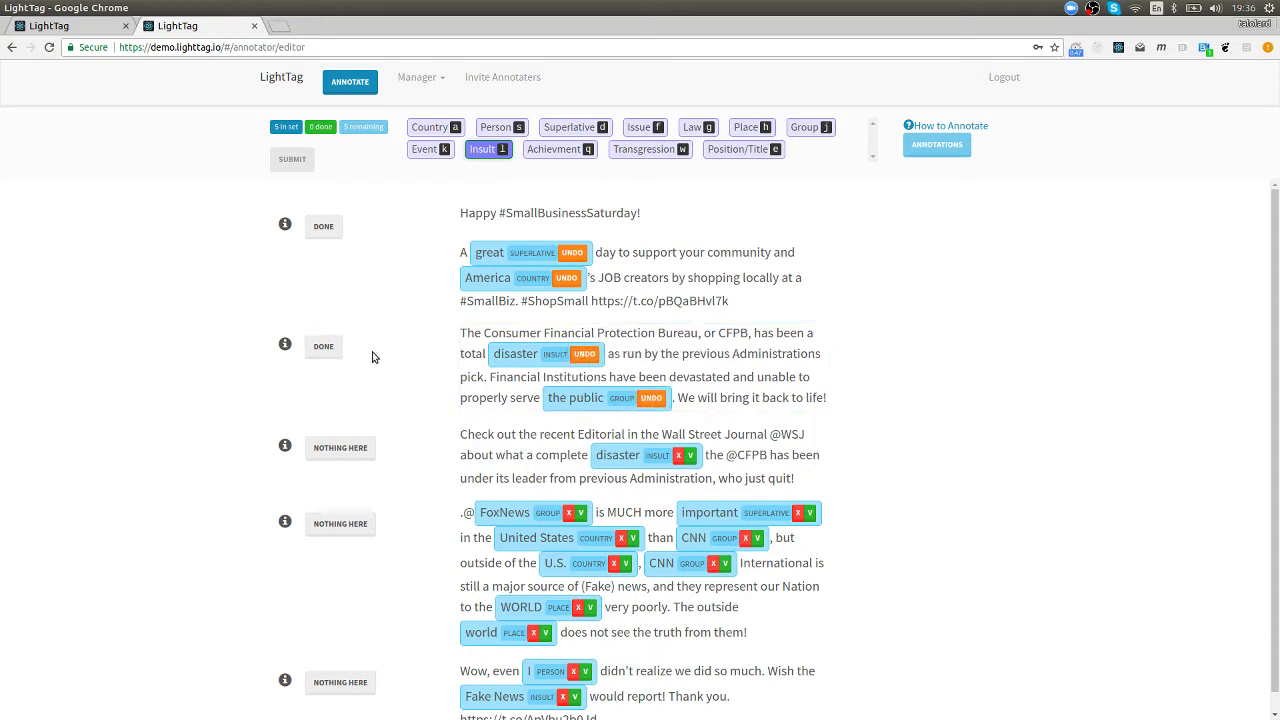
pyautogui.click(323, 349)
pyautogui.click(325, 227)
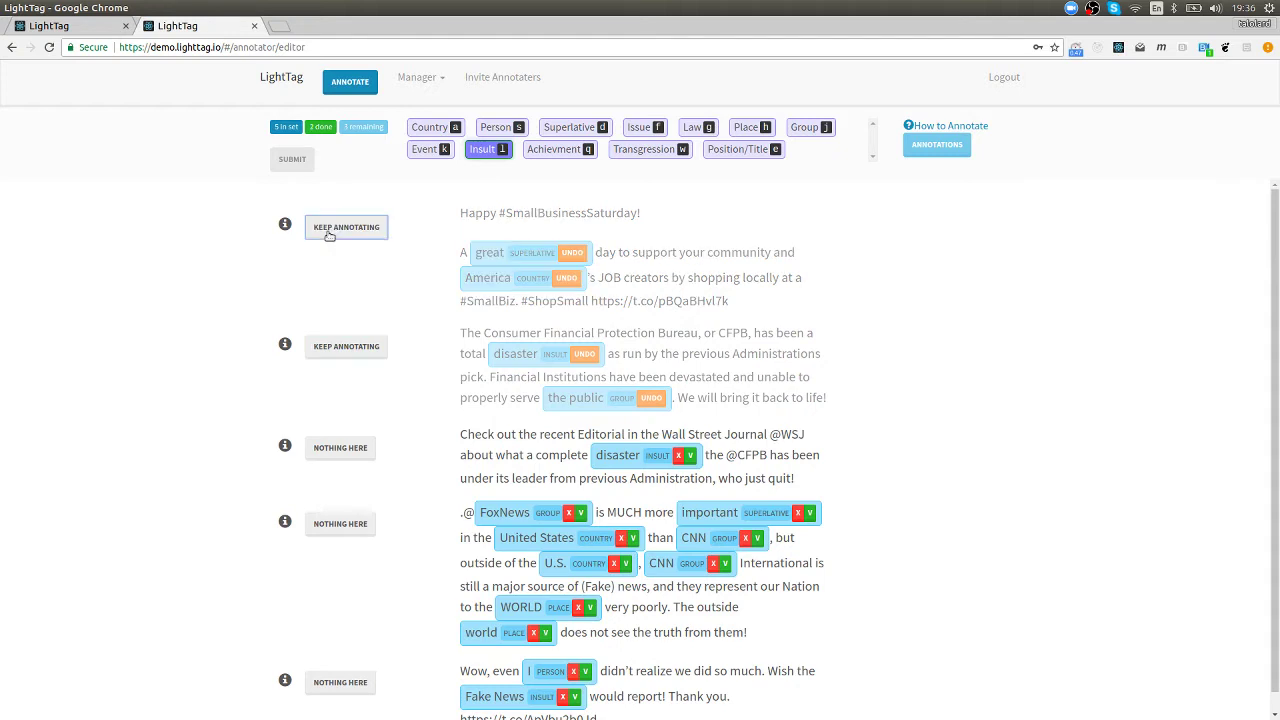
# Reject the suggested Insult tag on 'disaster' in the third example.
pyautogui.scroll(-1, 430, 410)
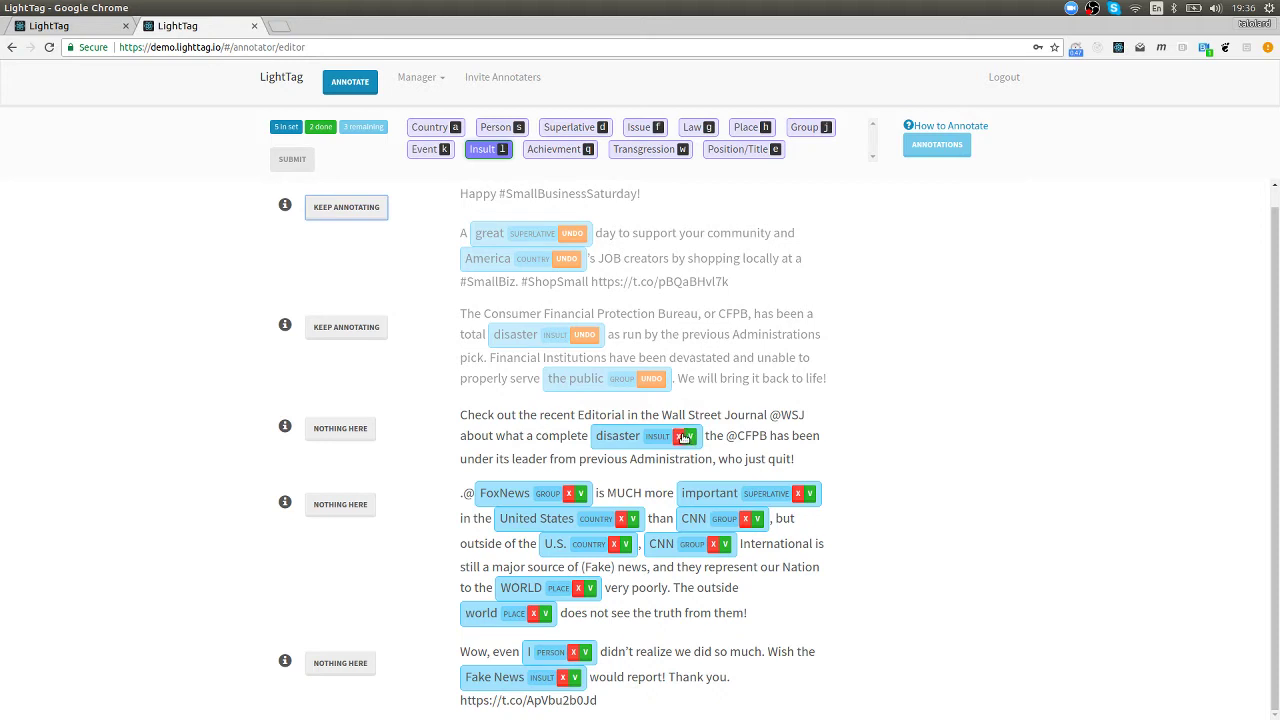
pyautogui.click(689, 437)
# In the fourth example, accept the suggestions for 'FoxNews', 'important', 'United States', 'U.S.' and both 'CNN' mentions, and reject both 'world' Place suggestions.
pyautogui.click(580, 494)
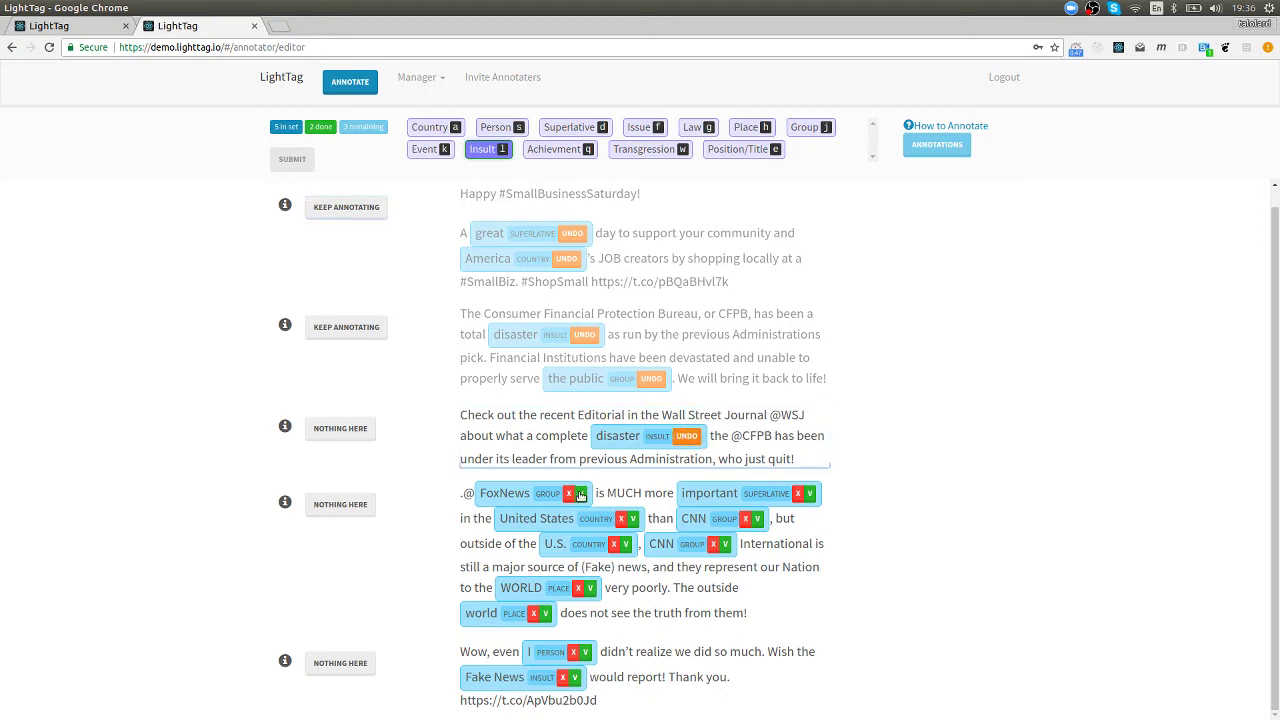
pyautogui.click(815, 495)
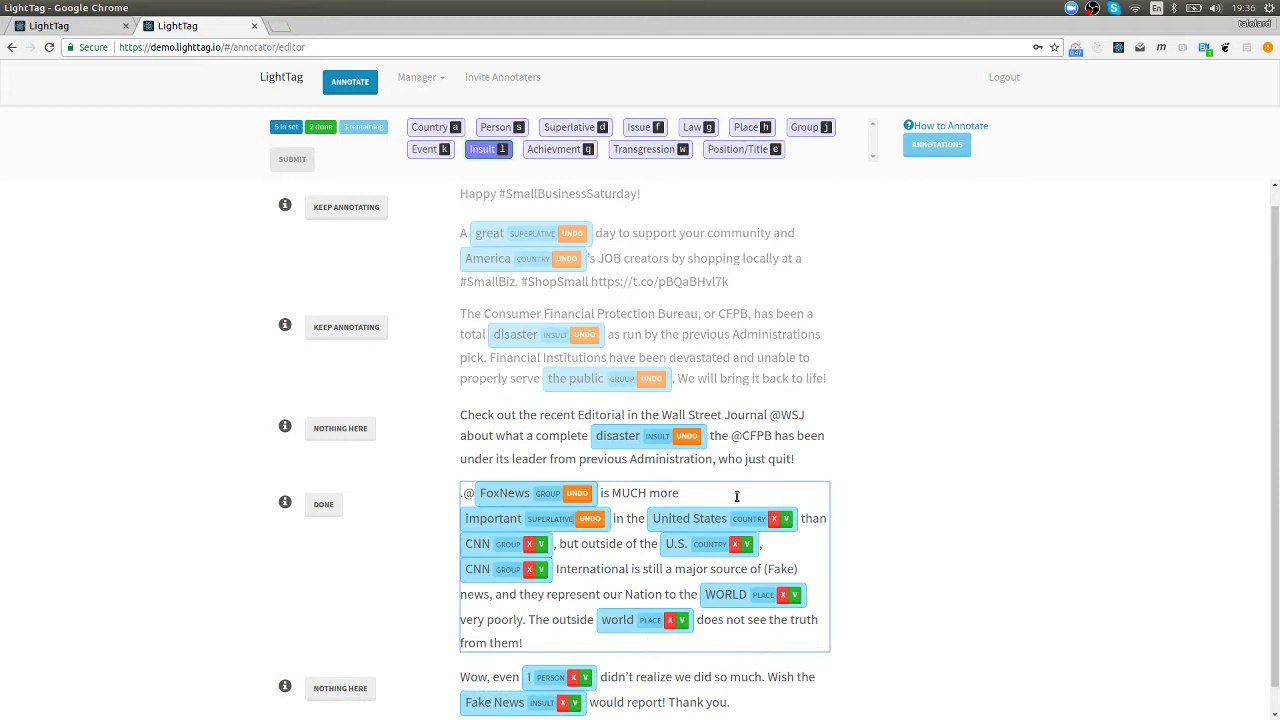
pyautogui.click(789, 520)
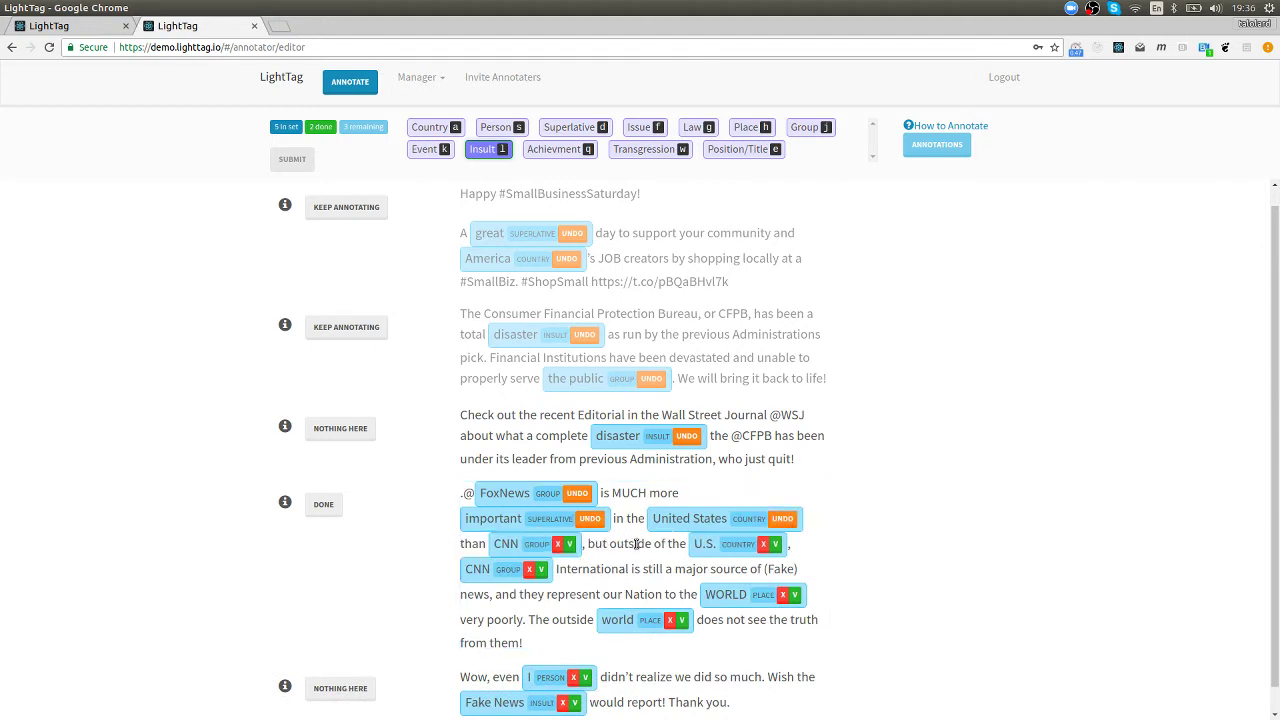
pyautogui.click(570, 545)
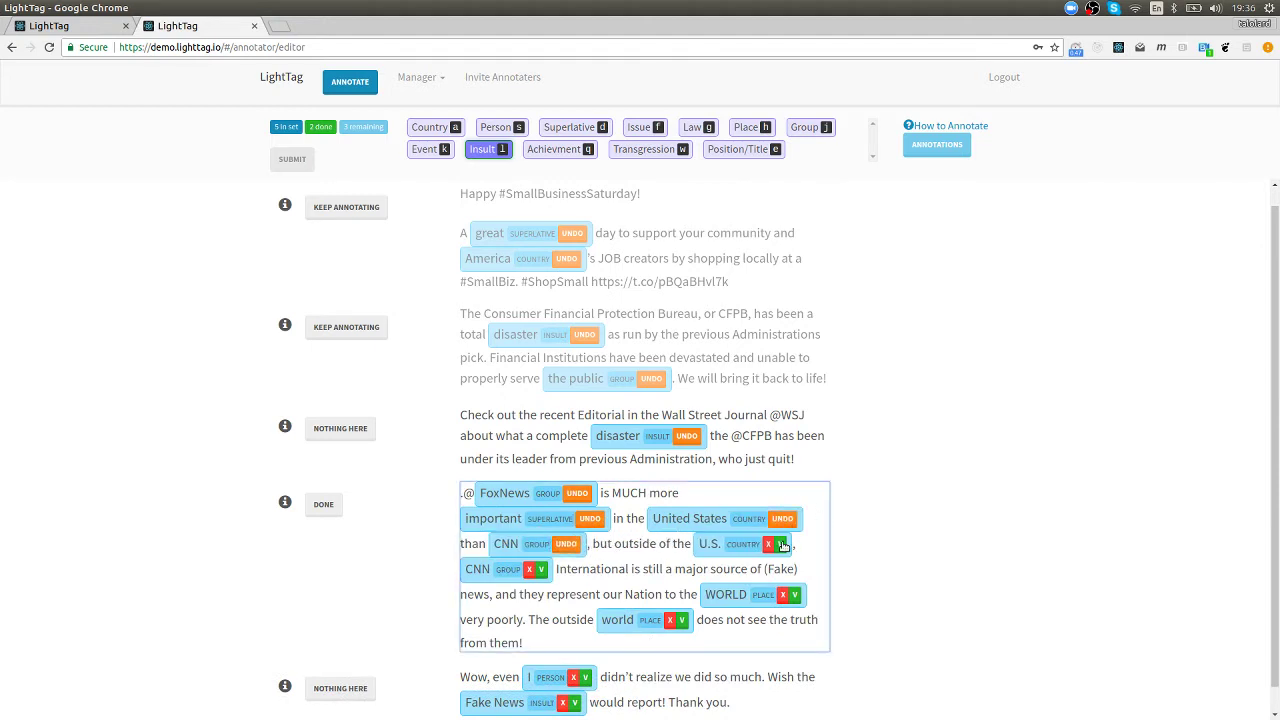
pyautogui.click(780, 544)
pyautogui.click(541, 569)
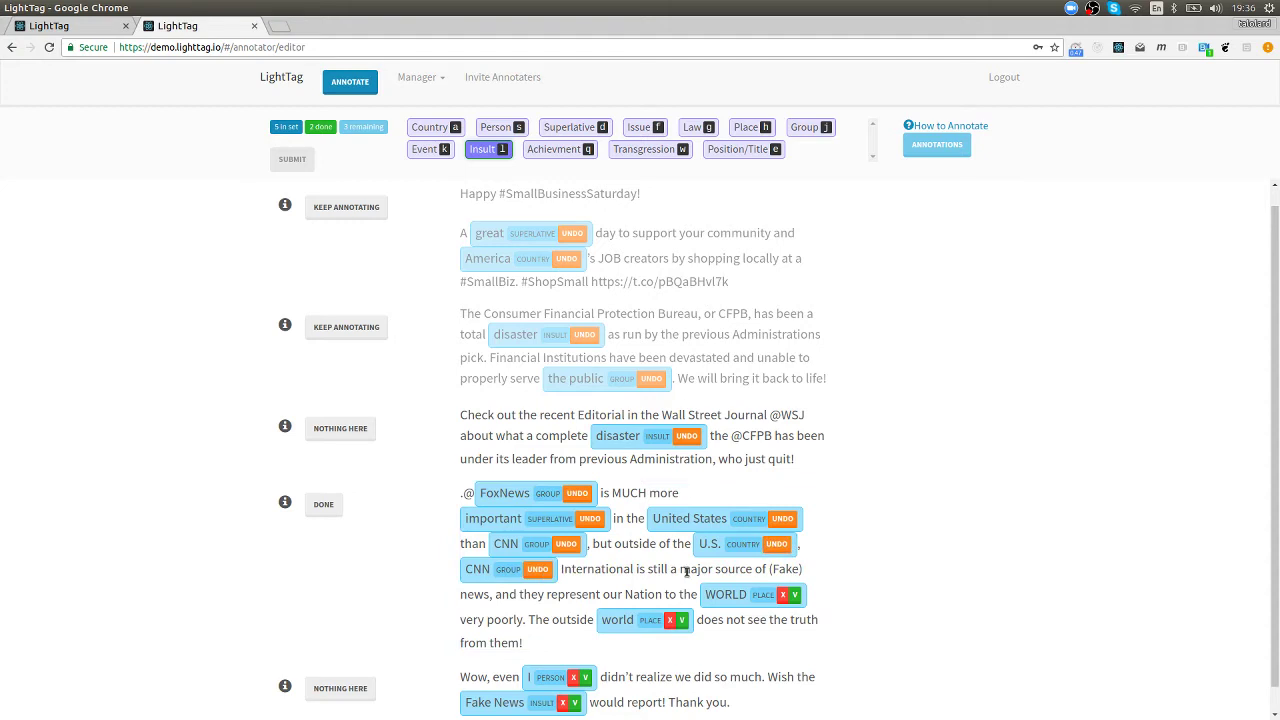
pyautogui.click(792, 595)
pyautogui.click(680, 621)
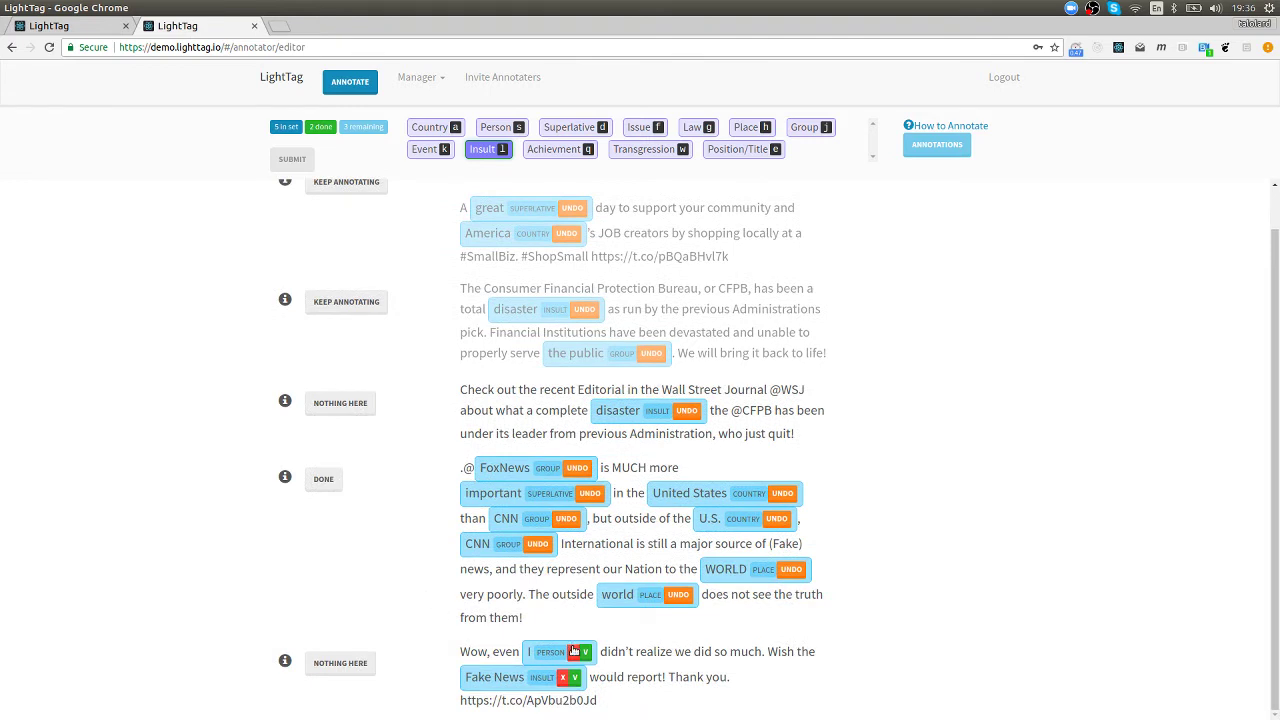
# In the last example, reject 'I' as Person and accept 'Fake News' as Insult, and switch back to the annotations view.
pyautogui.click(584, 652)
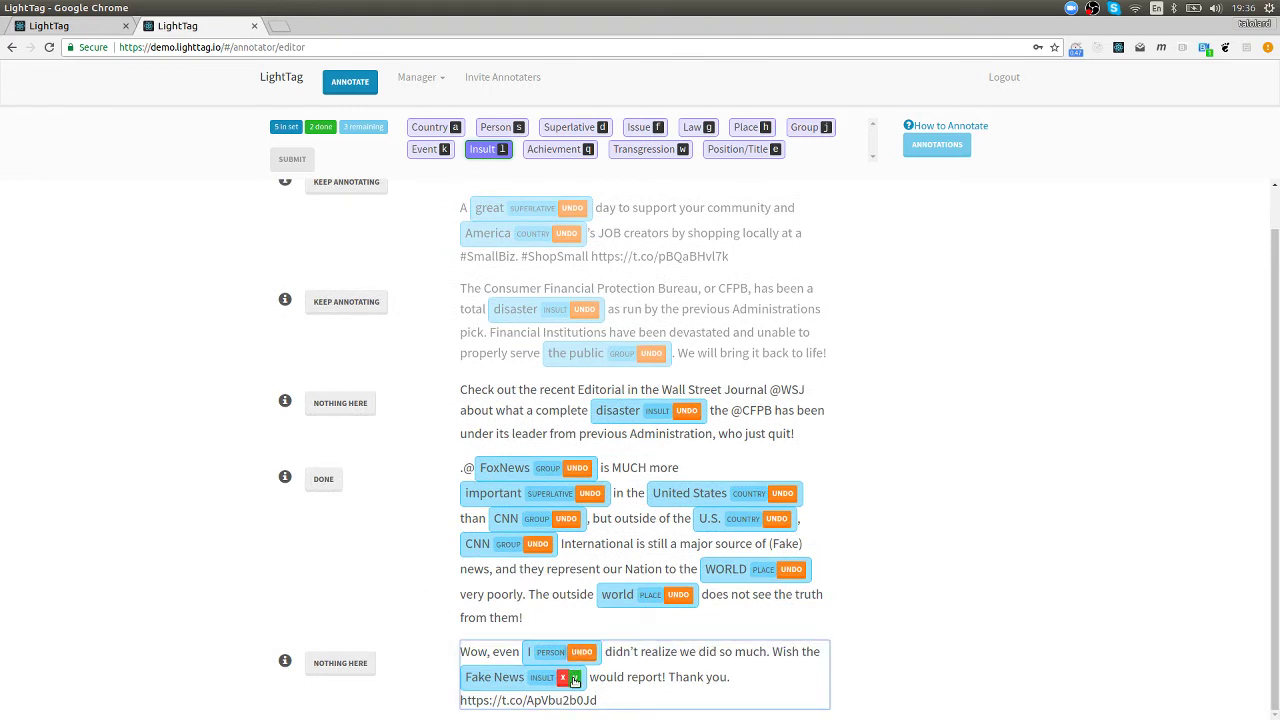
pyautogui.click(574, 678)
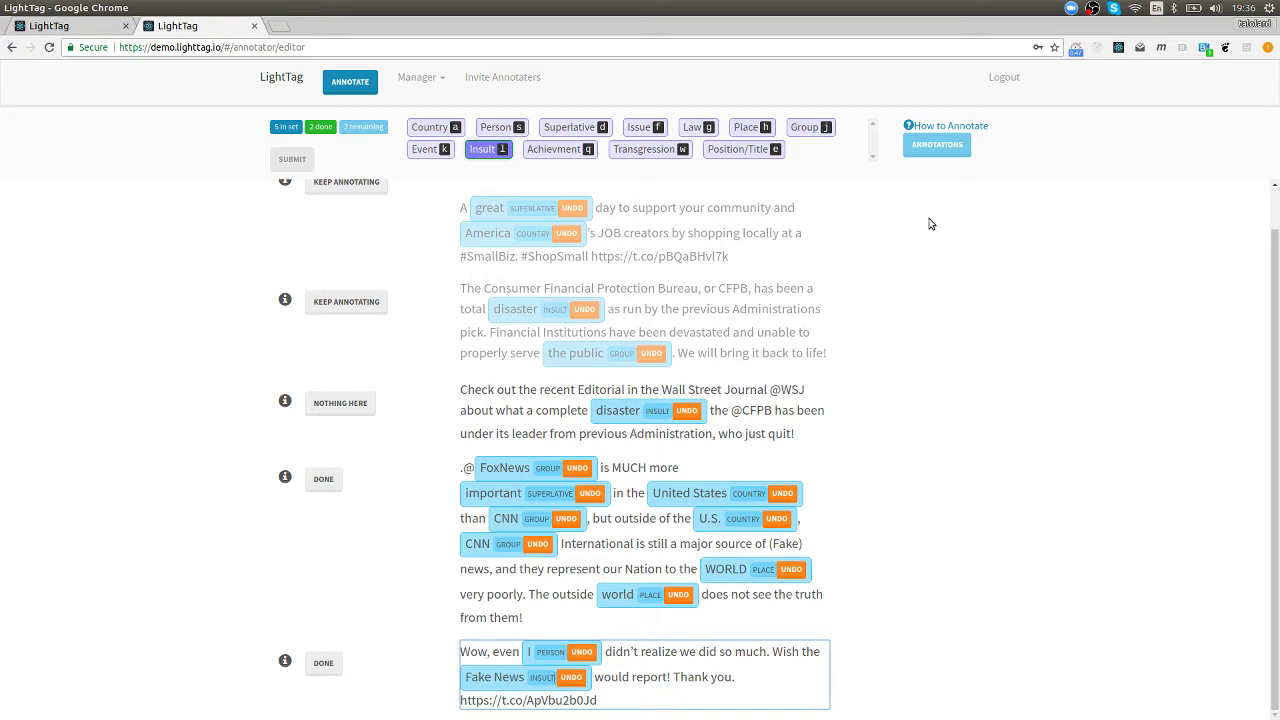
pyautogui.click(936, 145)
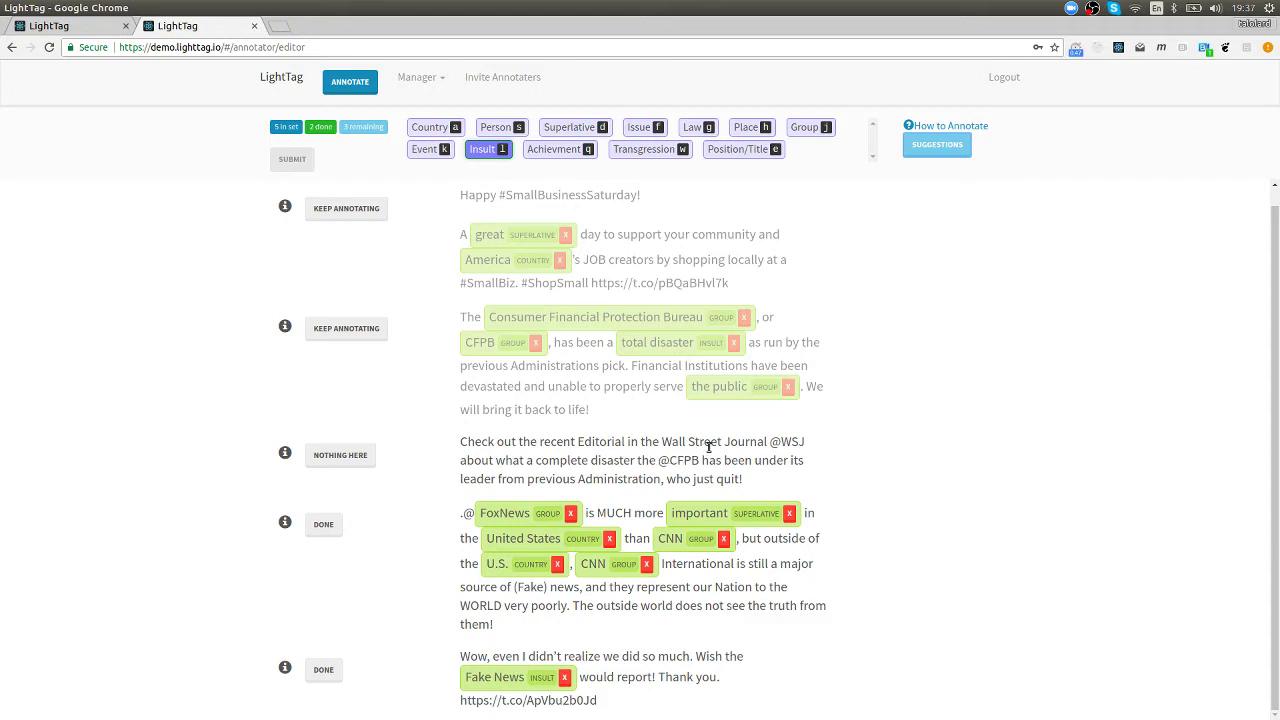
# In the third example, tag 'Wall Street Journal' as Insult and 'WSJ' as Group.
pyautogui.moveTo(664, 441); pyautogui.dragTo(732, 444)
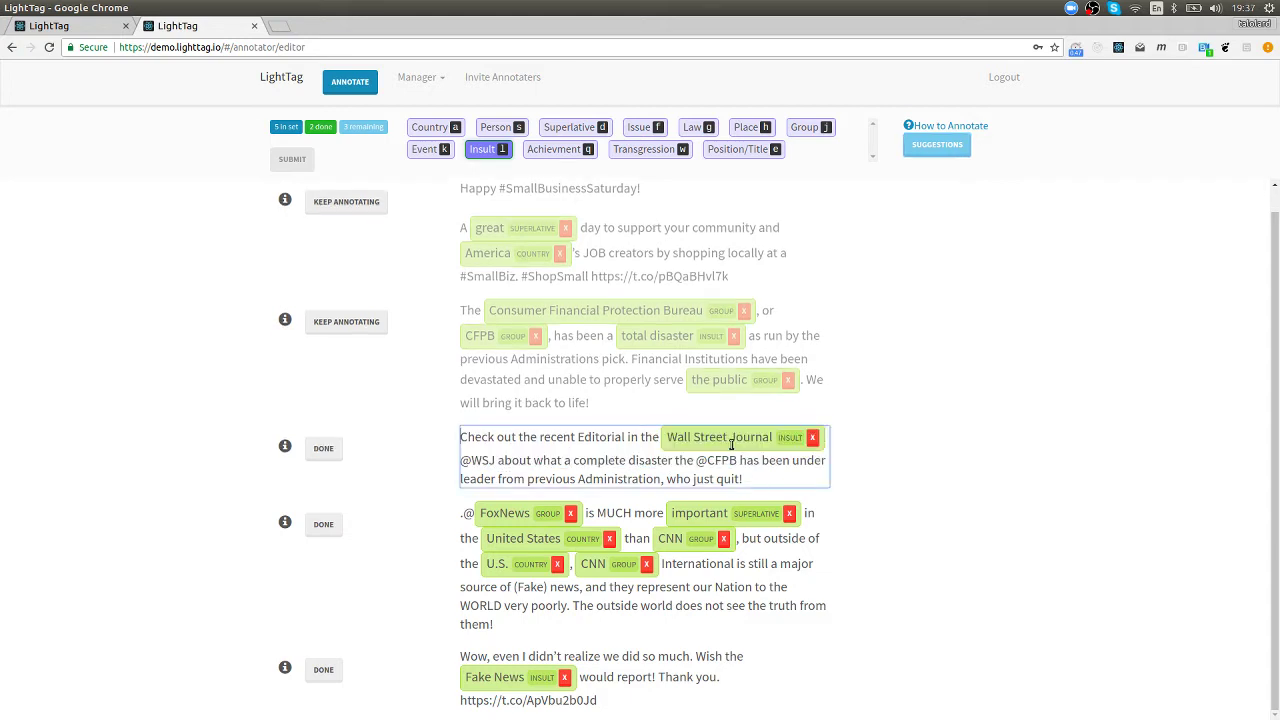
pyautogui.press('j')
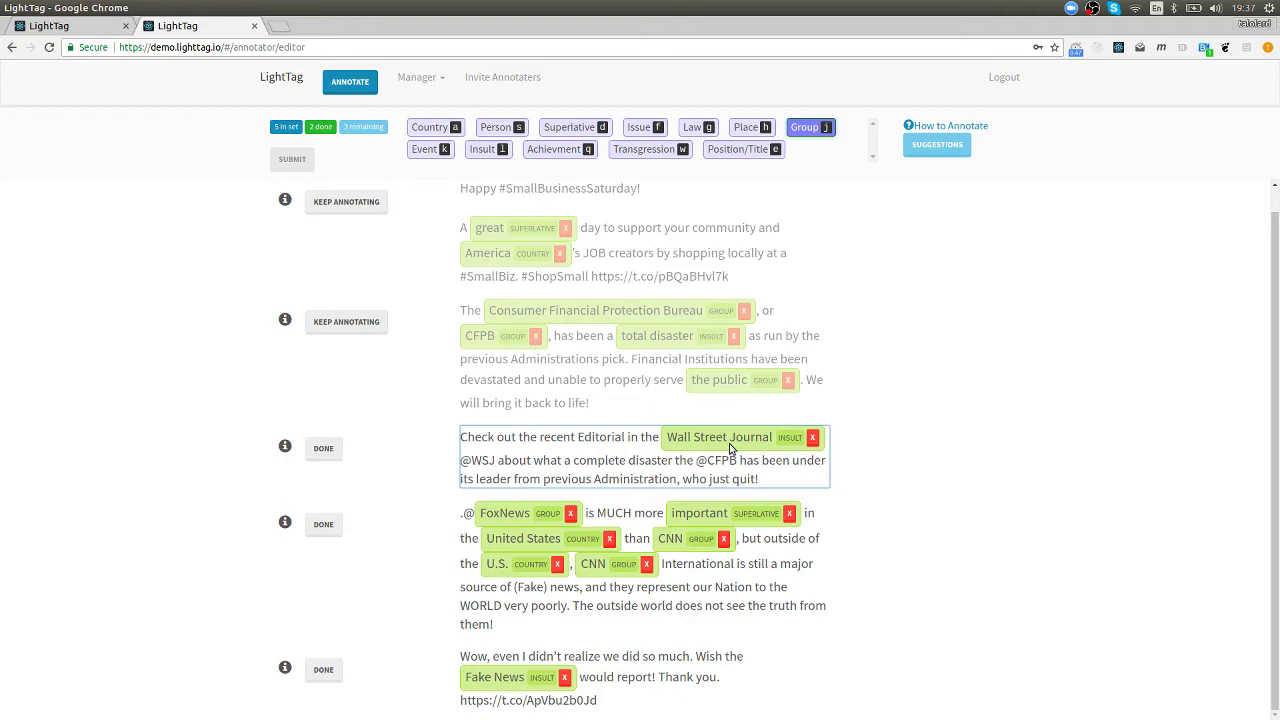
pyautogui.doubleClick(477, 460)
pyautogui.press('j')
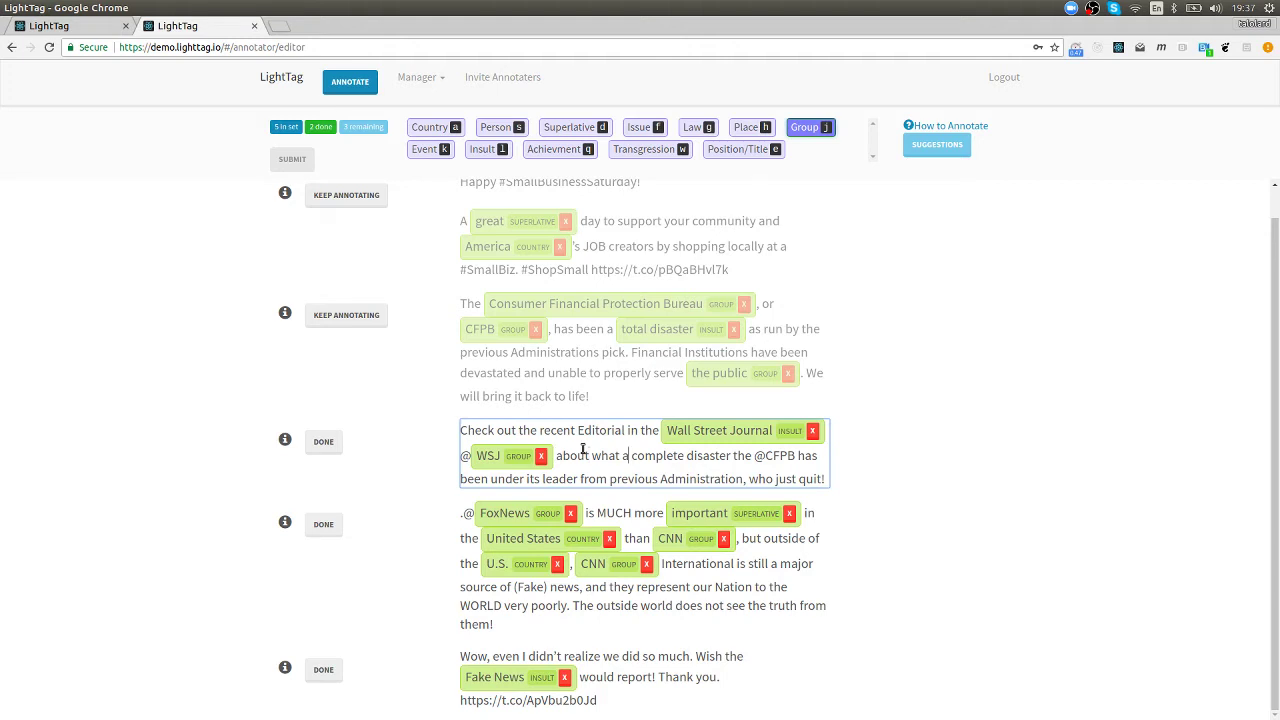
# Tag 'complete disaster' as Insult and 'CFPB' as Group in the third example.
pyautogui.press('l')
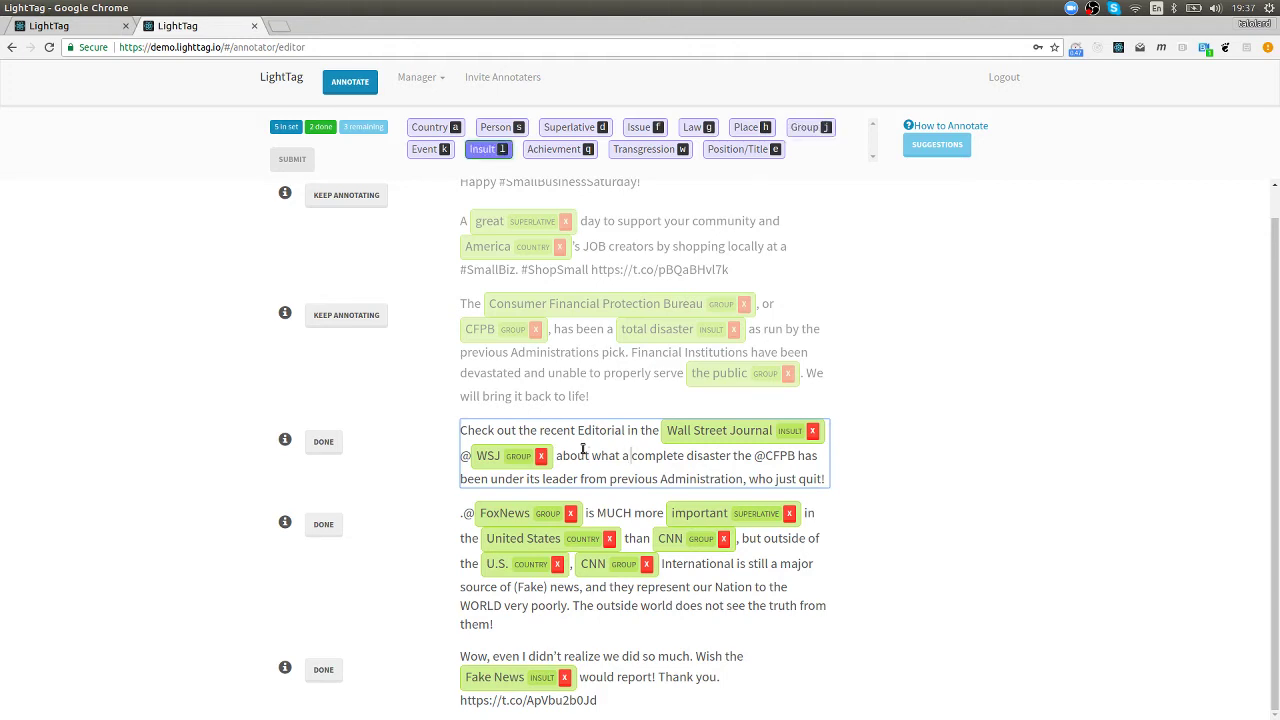
pyautogui.hotkey('ctrl', 'shift', 'Right')
pyautogui.hotkey('ctrl', 'shift', 'Right')
pyautogui.press('l')
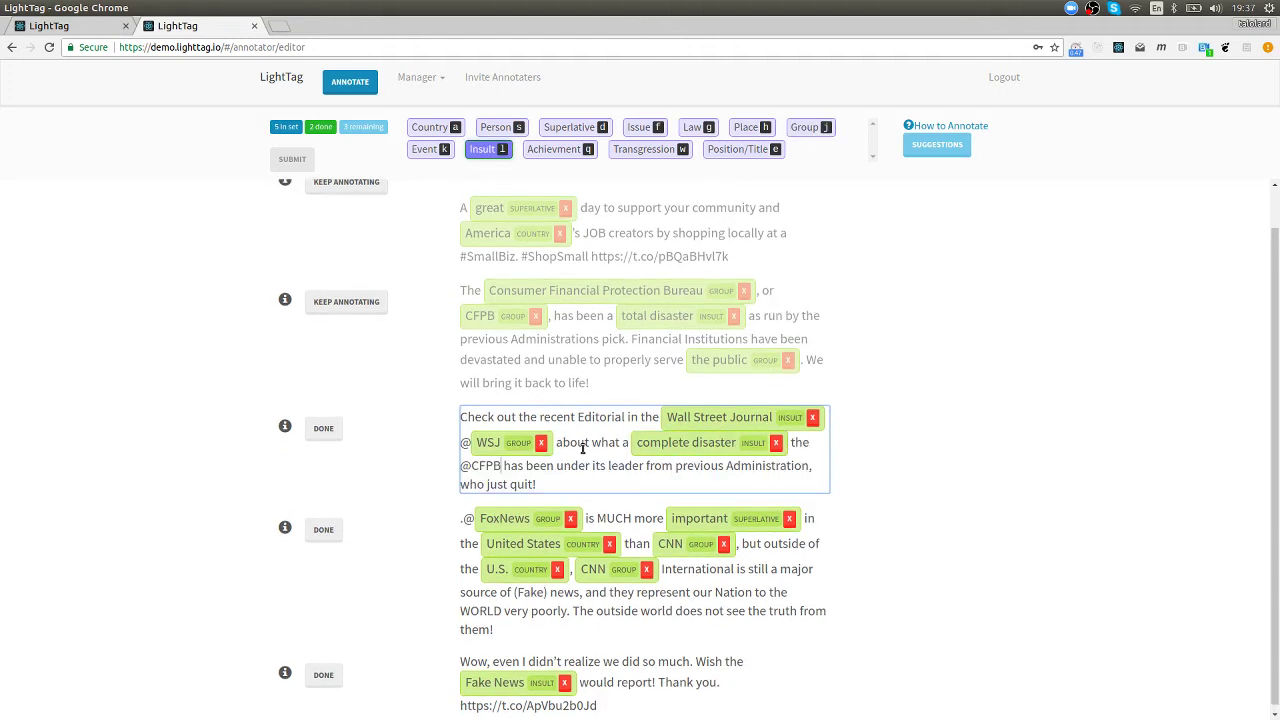
pyautogui.hotkey('ctrl', 'shift', 'Left')
pyautogui.press('j')
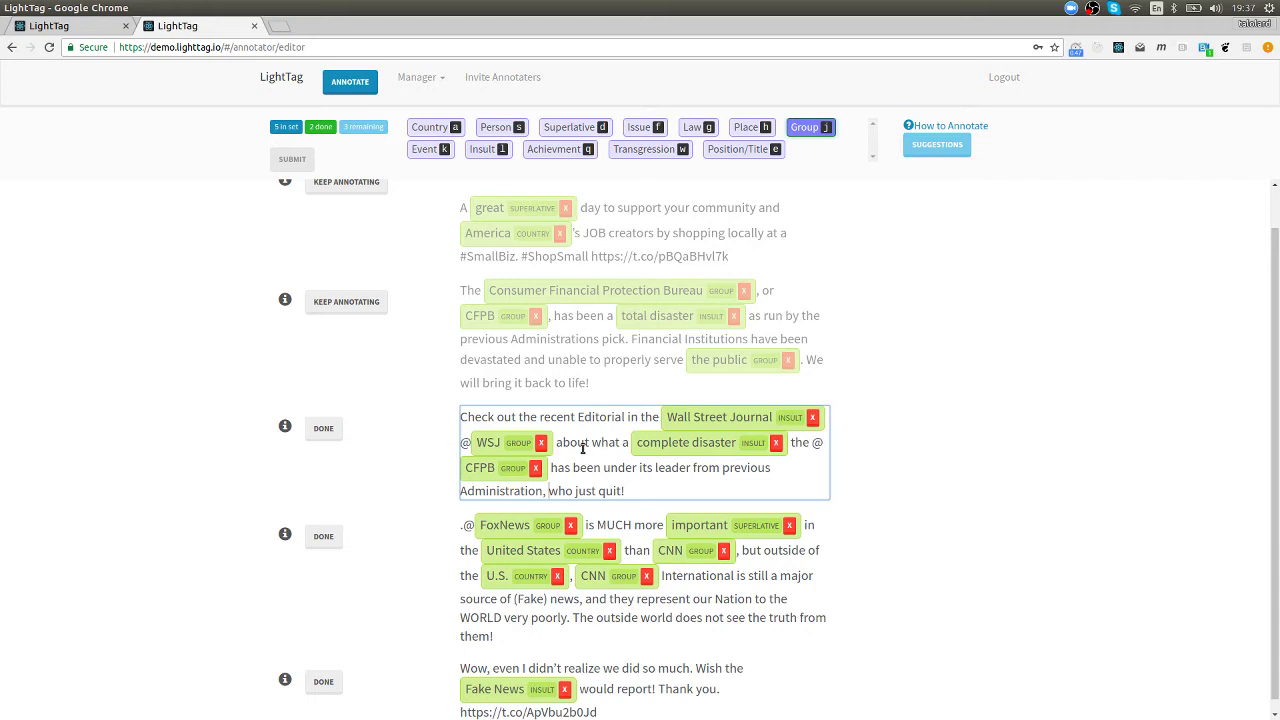
# Tag 'who just quit' as Insult and mark the third example as done.
pyautogui.hotkey('ctrl', 'shift', 'Right')
pyautogui.hotkey('ctrl', 'shift', 'Right')
pyautogui.hotkey('ctrl', 'shift', 'Right')
pyautogui.press('l')
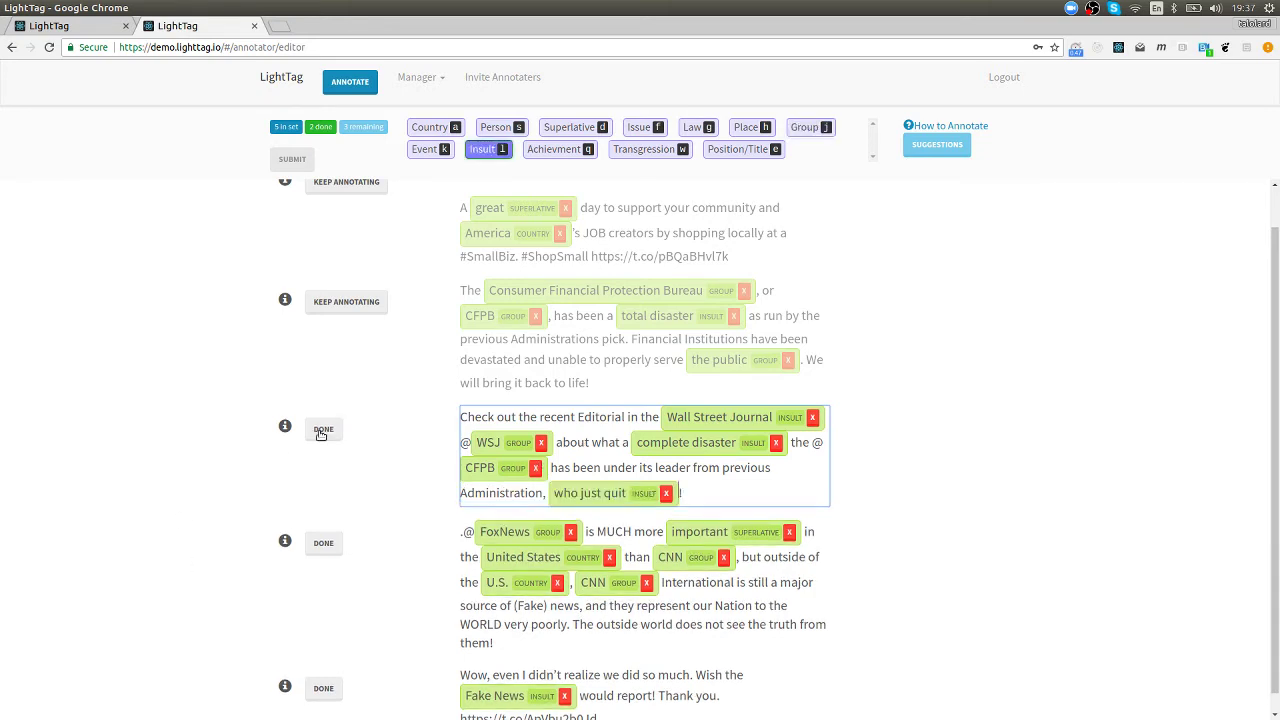
pyautogui.click(318, 434)
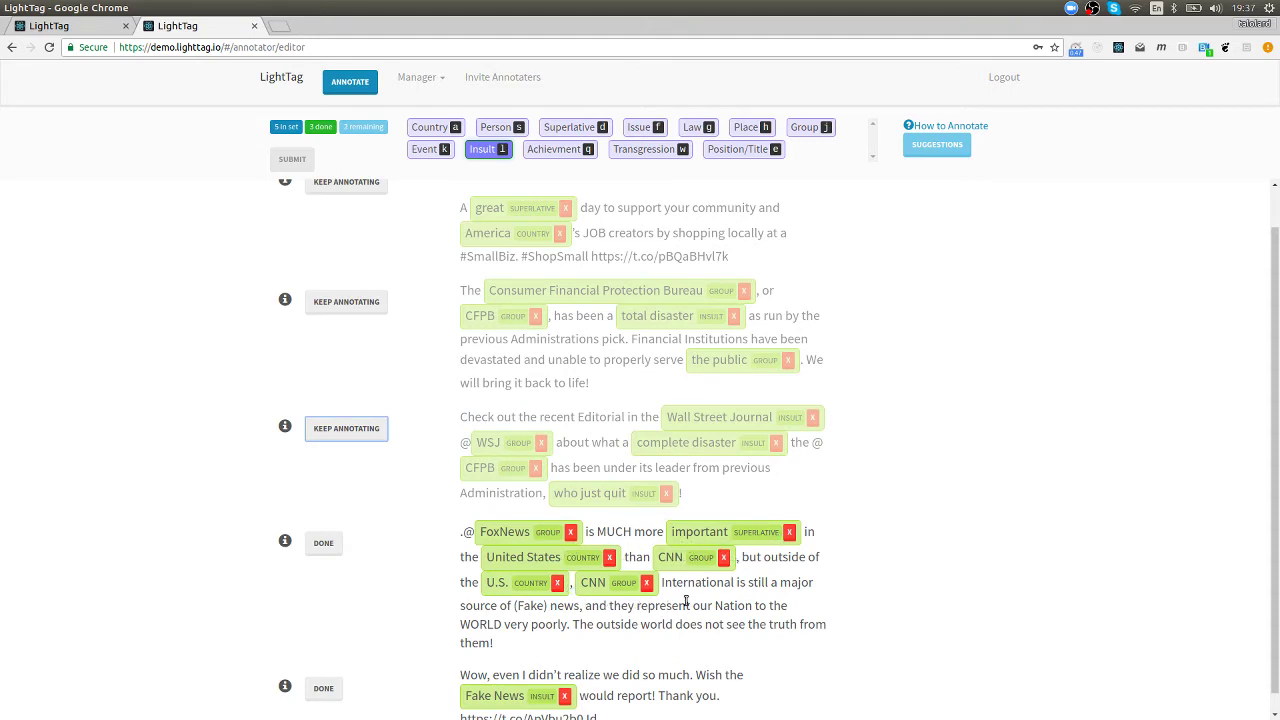
# In the fourth example, tag 'Fake' as Insult and 'represent our Nation to the WORLD very poorly' as Transgression.
pyautogui.doubleClick(530, 606)
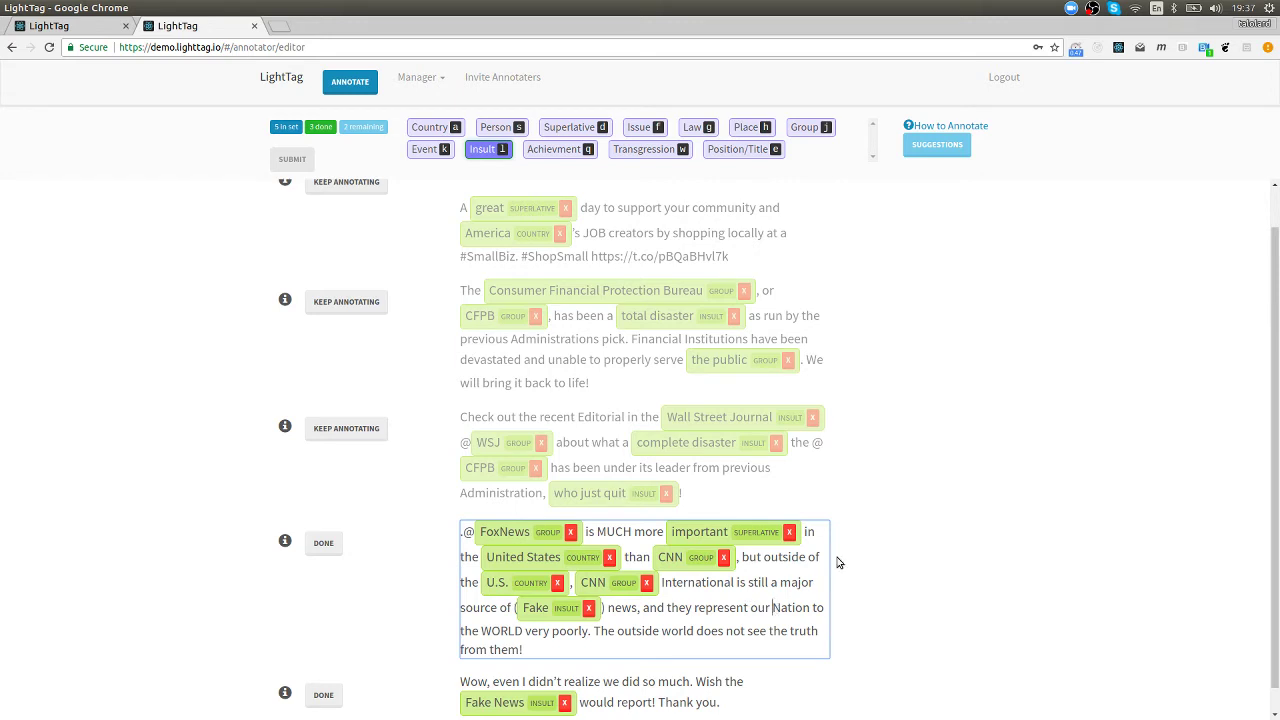
pyautogui.press('w')
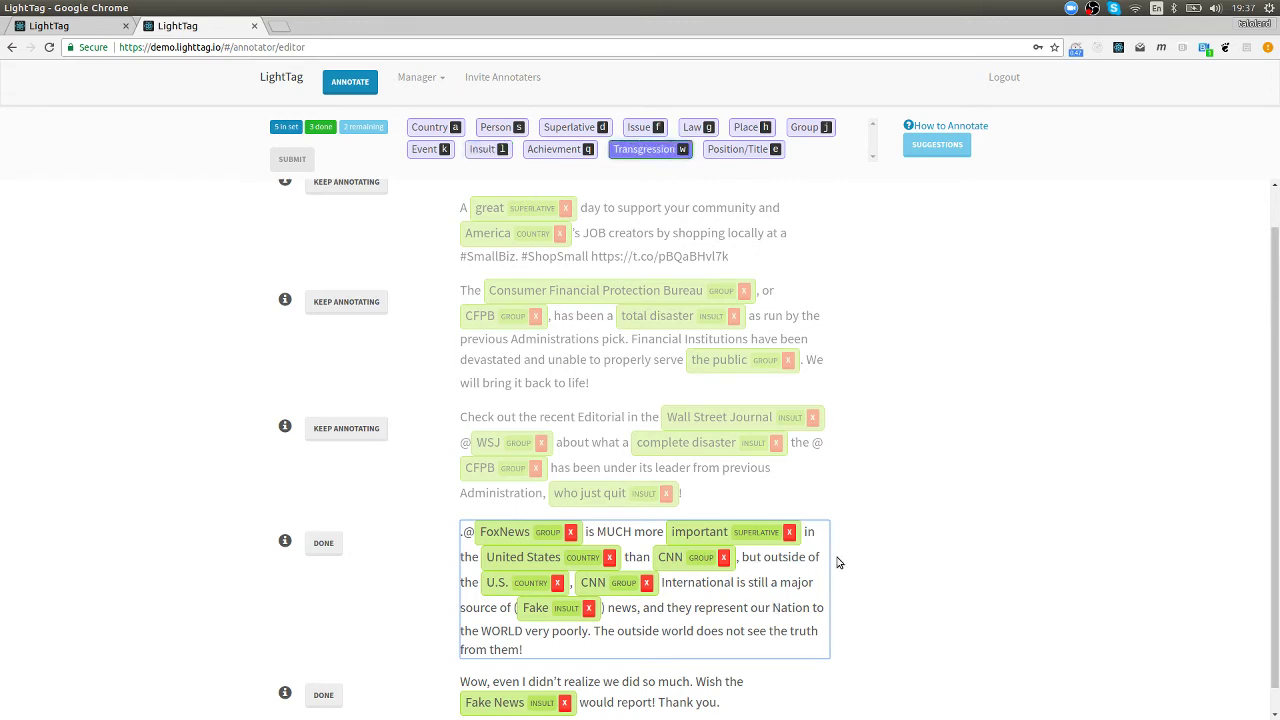
pyautogui.hotkey('ctrl', 'shift', 'Right')
pyautogui.hotkey('ctrl', 'shift', 'Right')
pyautogui.hotkey('ctrl', 'shift', 'Right')
pyautogui.hotkey('ctrl', 'shift', 'Right')
pyautogui.hotkey('ctrl', 'shift', 'Right')
pyautogui.hotkey('ctrl', 'shift', 'Right')
pyautogui.hotkey('ctrl', 'shift', 'Right')
pyautogui.hotkey('ctrl', 'shift', 'Right')
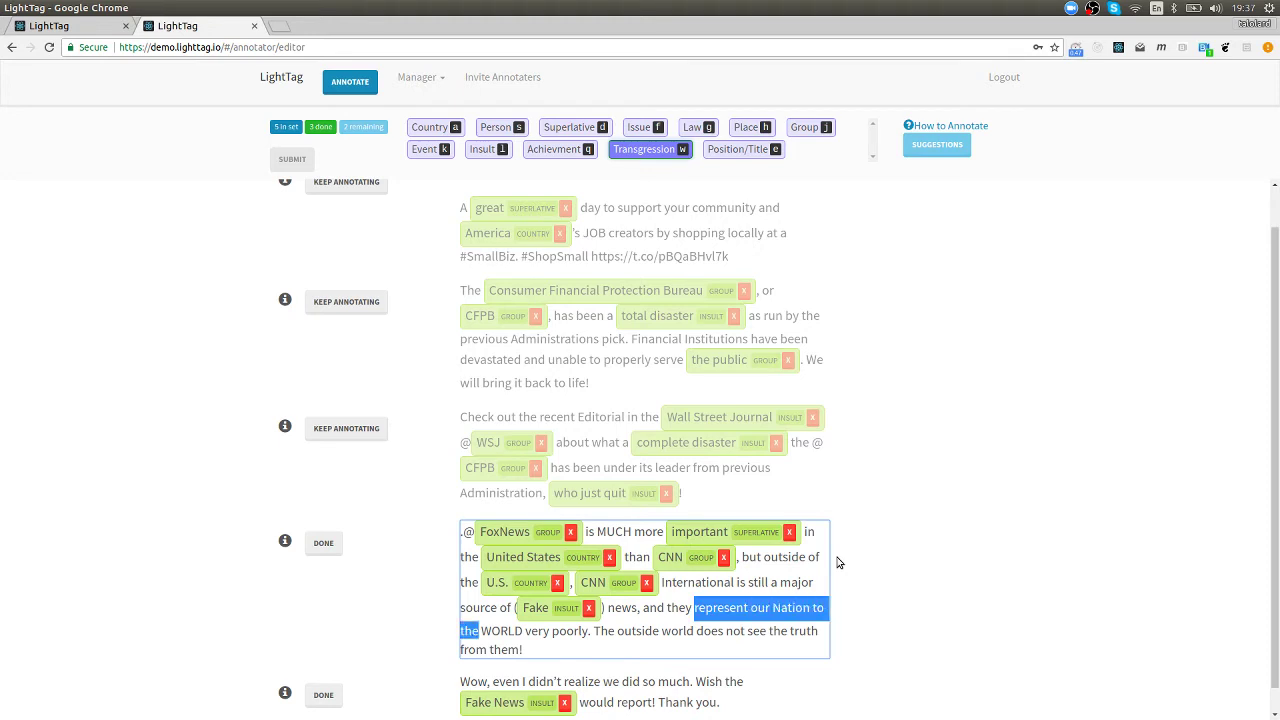
pyautogui.press('w')
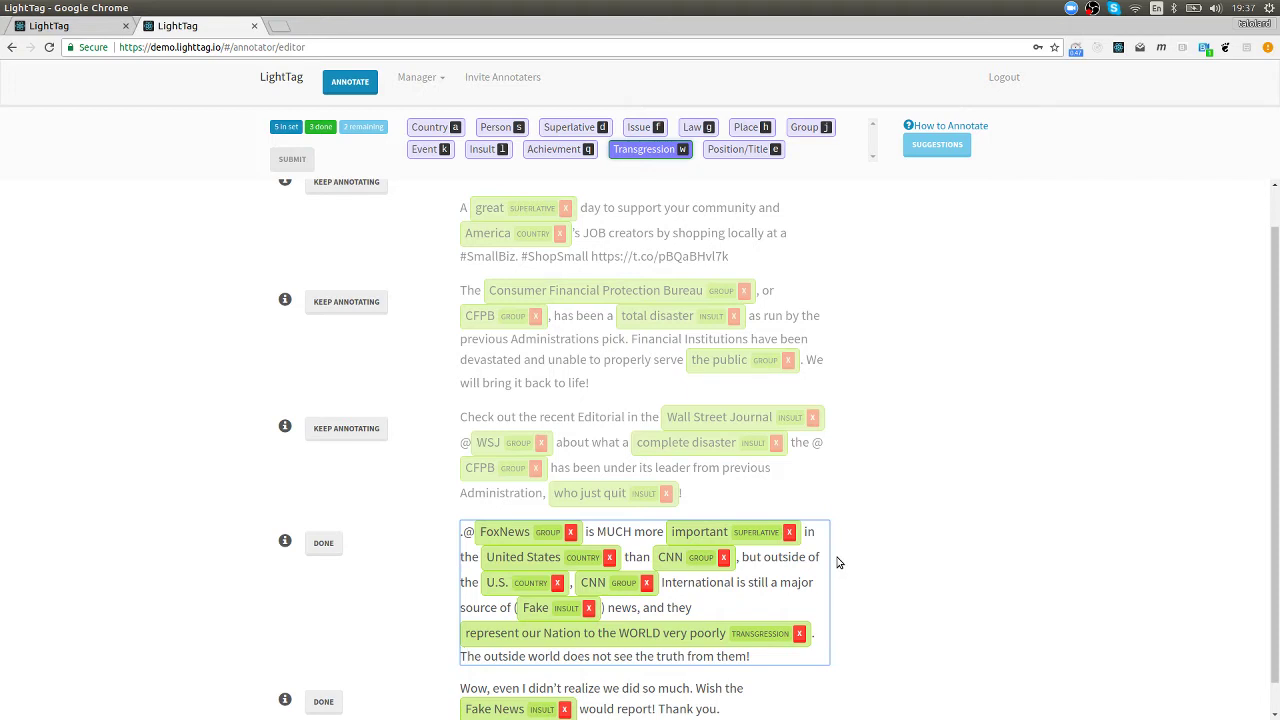
# Tag 'The outside world does not see the truth from them' as Transgression and mark the fourth example as done.
pyautogui.hotkey('ctrl', 'shift', 'Right')
pyautogui.hotkey('ctrl', 'shift', 'Right')
pyautogui.hotkey('ctrl', 'shift', 'Right')
pyautogui.hotkey('ctrl', 'shift', 'Right')
pyautogui.hotkey('ctrl', 'shift', 'Right')
pyautogui.hotkey('ctrl', 'shift', 'Right')
pyautogui.hotkey('ctrl', 'shift', 'Right')
pyautogui.hotkey('ctrl', 'shift', 'Right')
pyautogui.hotkey('ctrl', 'shift', 'Right')
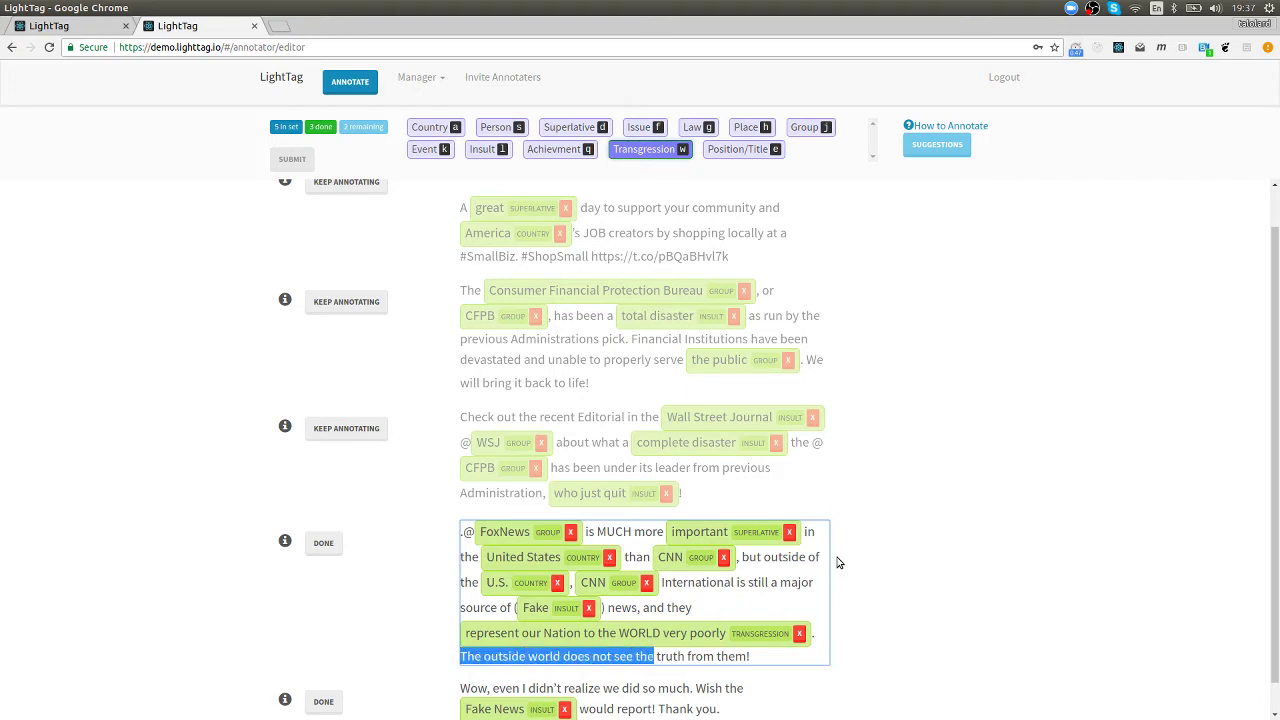
pyautogui.hotkey('ctrl', 'shift', 'Right')
pyautogui.press('w')
pyautogui.scroll(-1, 838, 562)
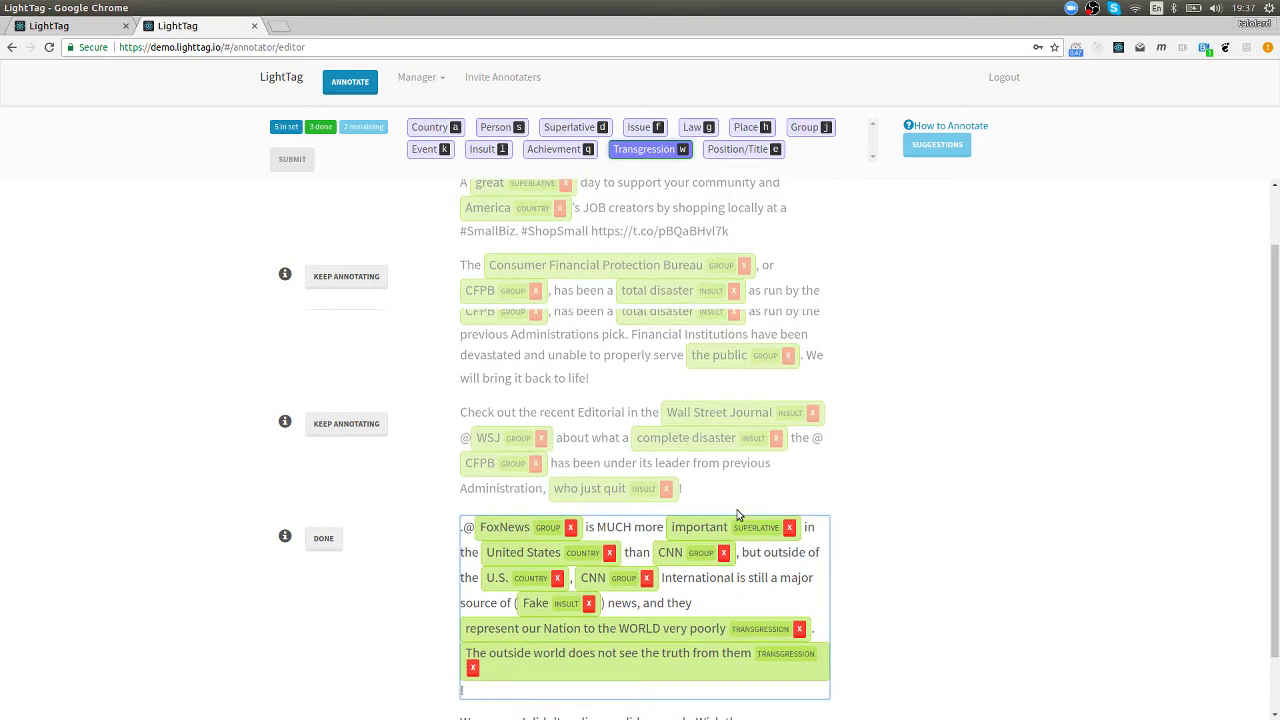
pyautogui.click(323, 472)
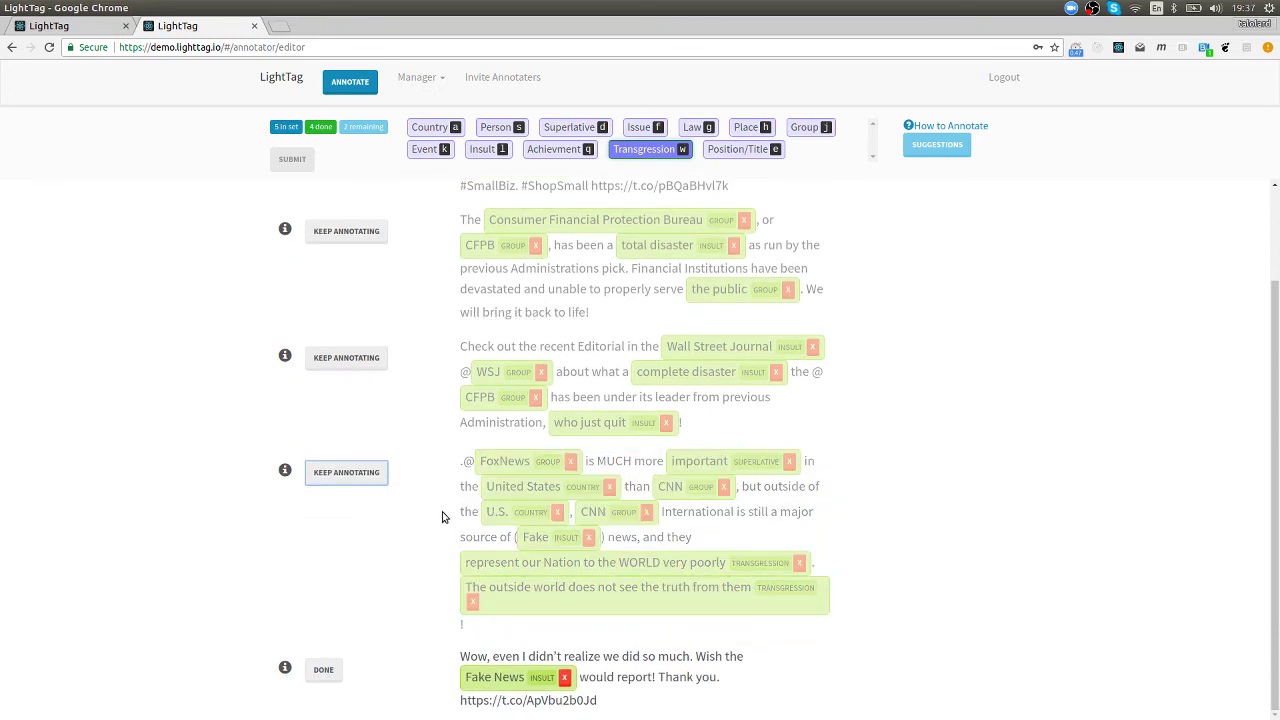
# In the last example, tag 'we did so much' as Achievment and mark the example as done.
pyautogui.click(499, 657)
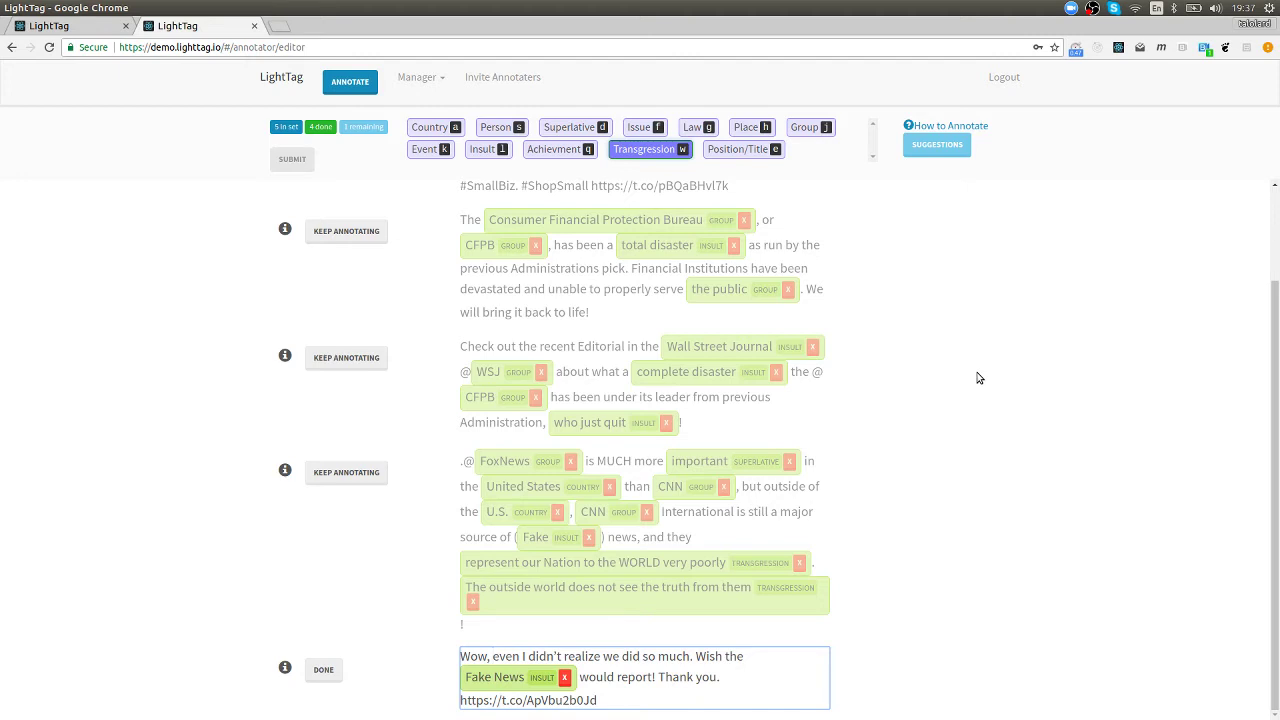
pyautogui.hotkey('ctrl', 'shift', 'Right')
pyautogui.hotkey('ctrl', 'shift', 'Right')
pyautogui.hotkey('ctrl', 'shift', 'Right')
pyautogui.hotkey('ctrl', 'shift', 'Right')
pyautogui.hotkey('ctrl', 'shift', 'Right')
pyautogui.hotkey('ctrl', 'shift', 'Right')
pyautogui.press('Left')
pyautogui.hotkey('ctrl', 'Right')
pyautogui.hotkey('ctrl', 'Right')
pyautogui.hotkey('ctrl', 'Left')
pyautogui.hotkey('ctrl', 'shift', 'Right')
pyautogui.hotkey('ctrl', 'shift', 'Right')
pyautogui.hotkey('ctrl', 'shift', 'Right')
pyautogui.hotkey('ctrl', 'shift', 'Right')
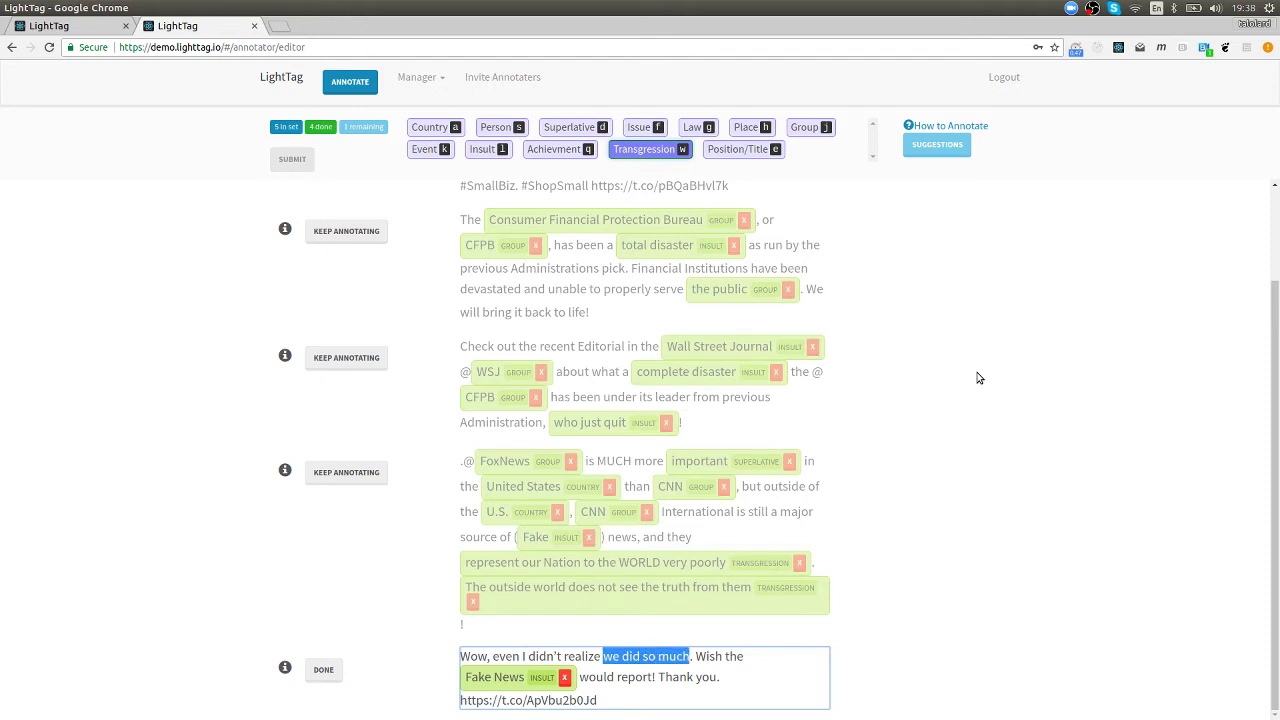
pyautogui.press('q')
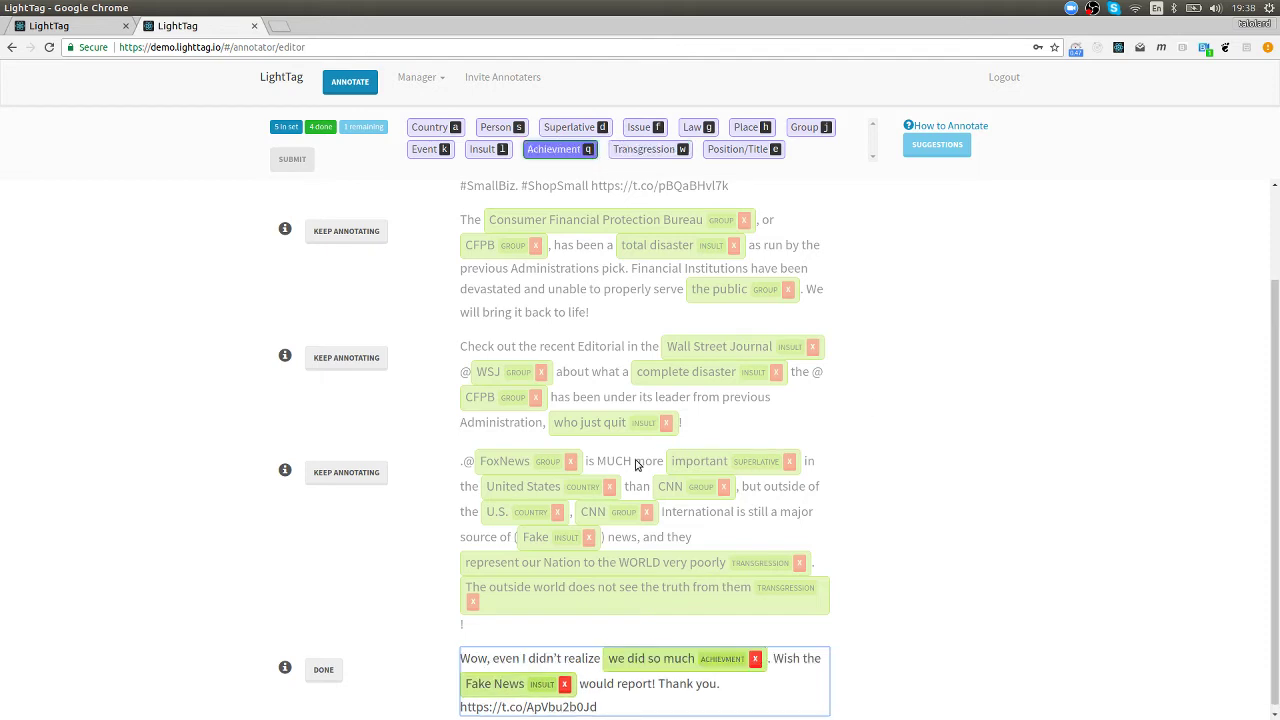
pyautogui.click(323, 663)
# Review the completed annotations and submit the set of examples.
pyautogui.scroll(2, 567, 522)
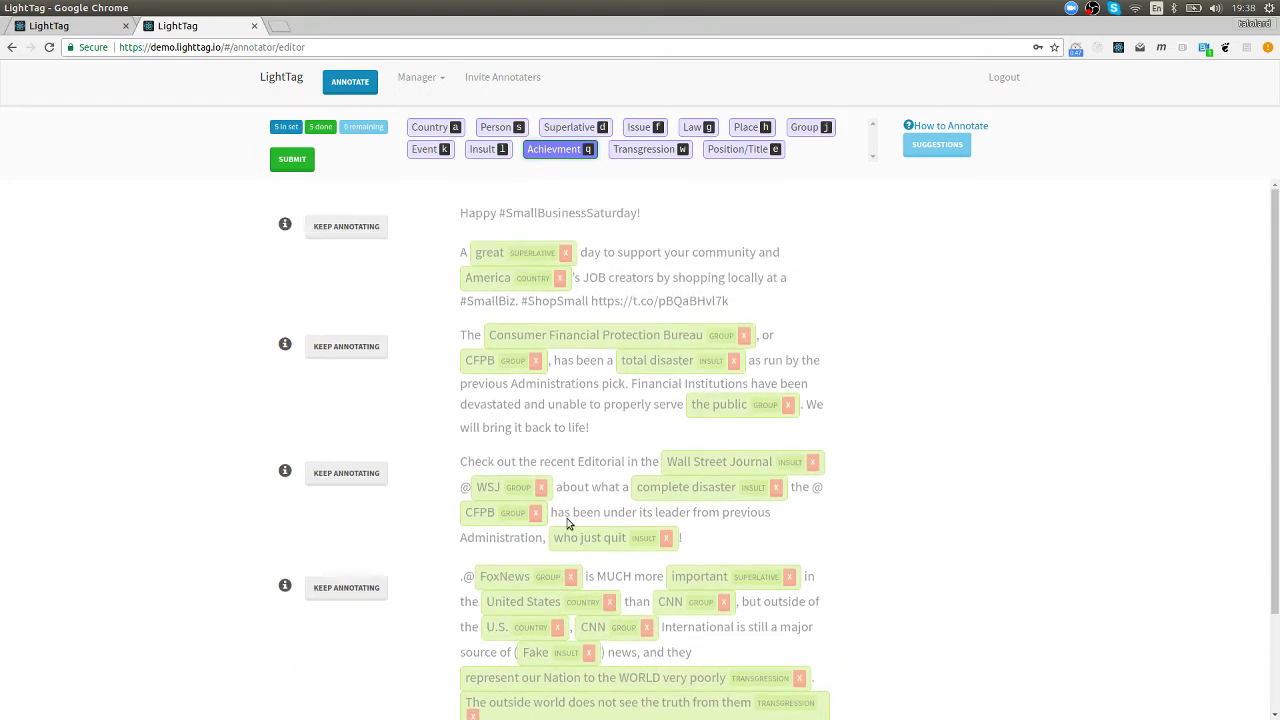
pyautogui.scroll(-2, 567, 522)
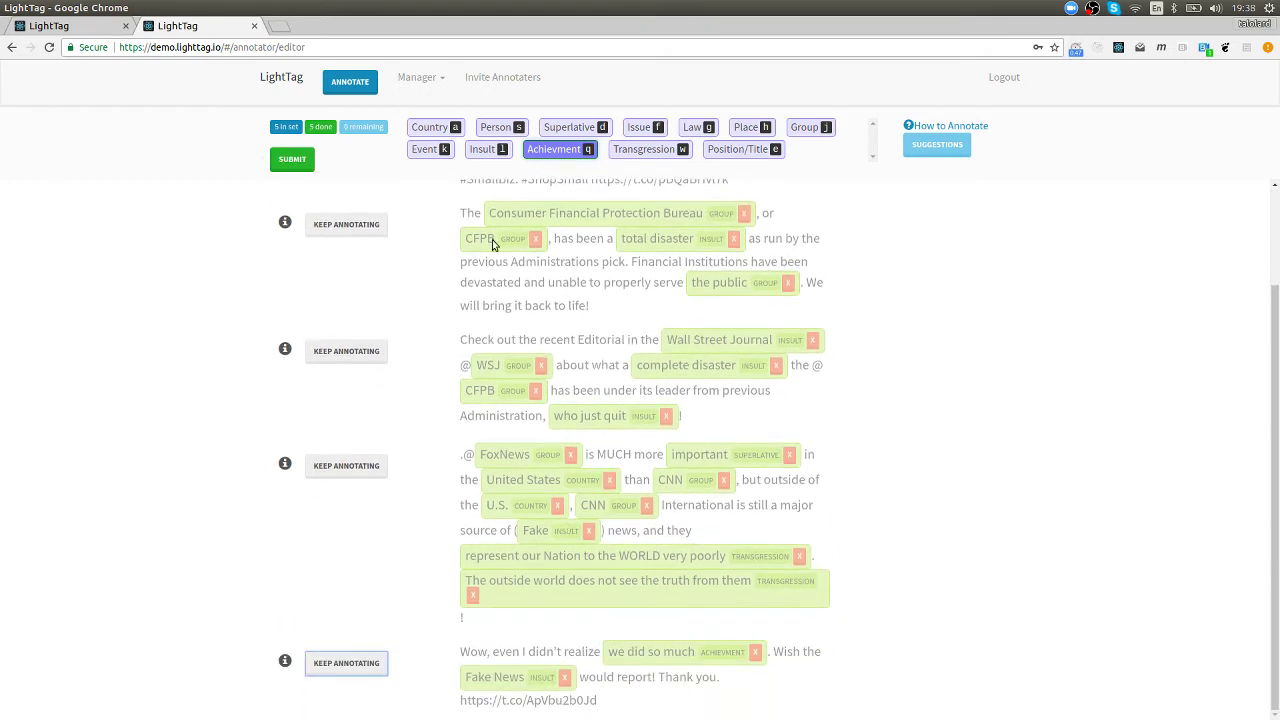
pyautogui.scroll(1, 496, 248)
pyautogui.click(297, 163)
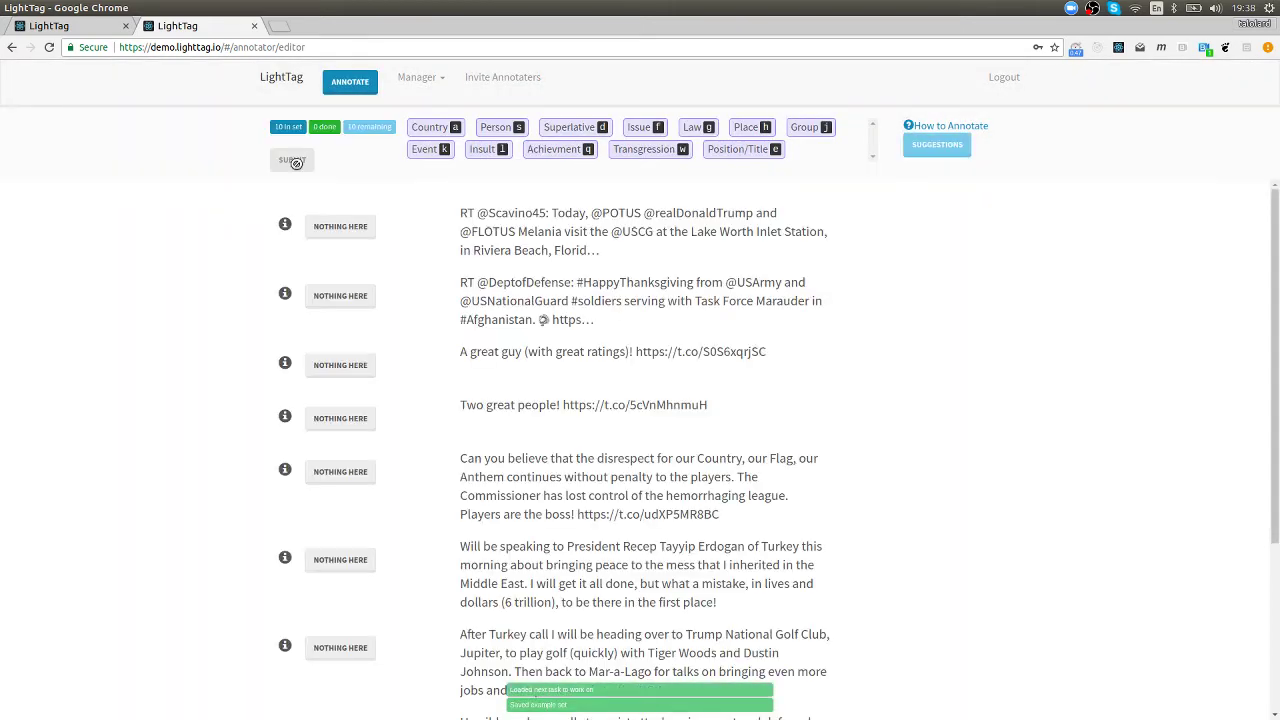
# Look through the new set of tweets and its automatic suggestions, and return to the annotations view.
pyautogui.scroll(-5, 583, 391)
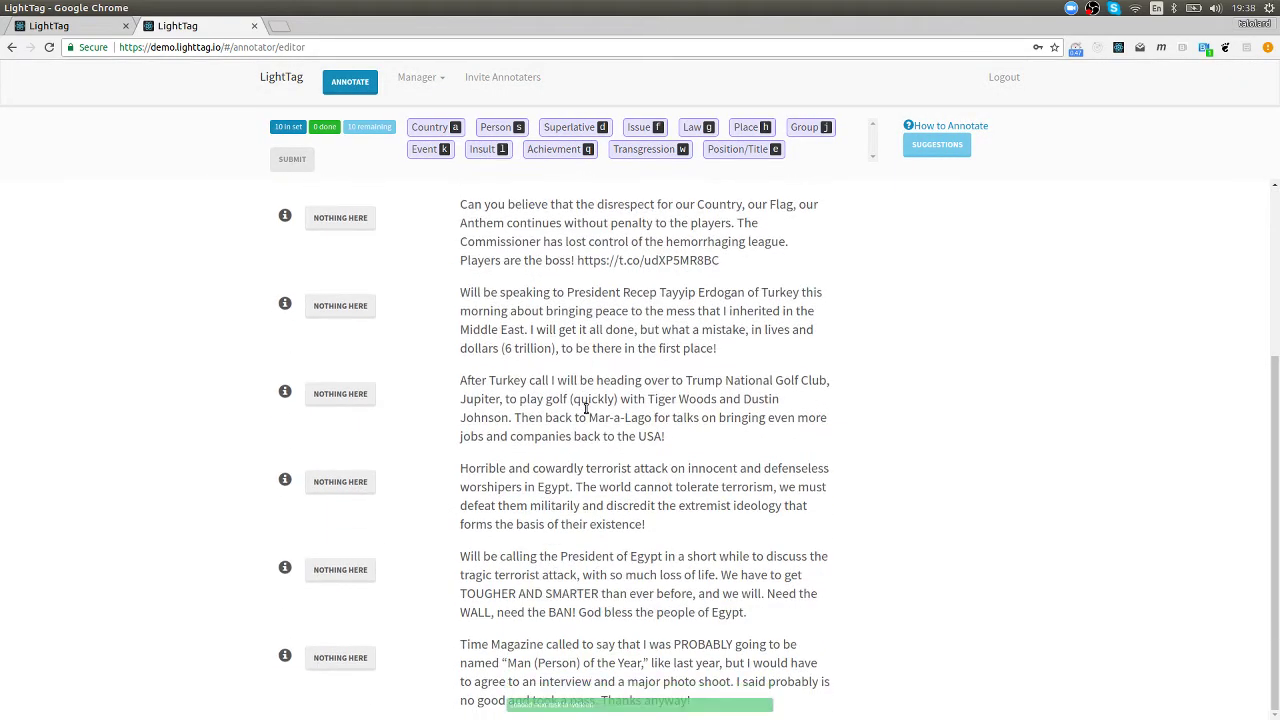
pyautogui.scroll(5, 585, 407)
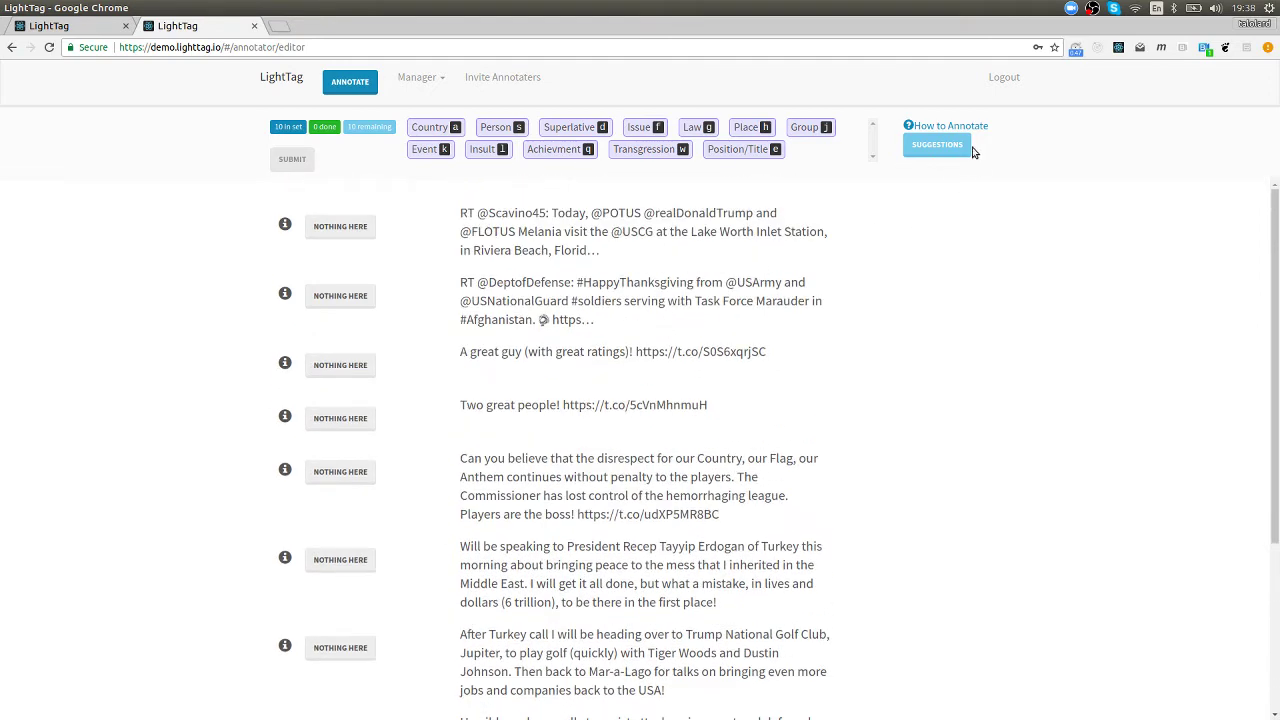
pyautogui.click(937, 146)
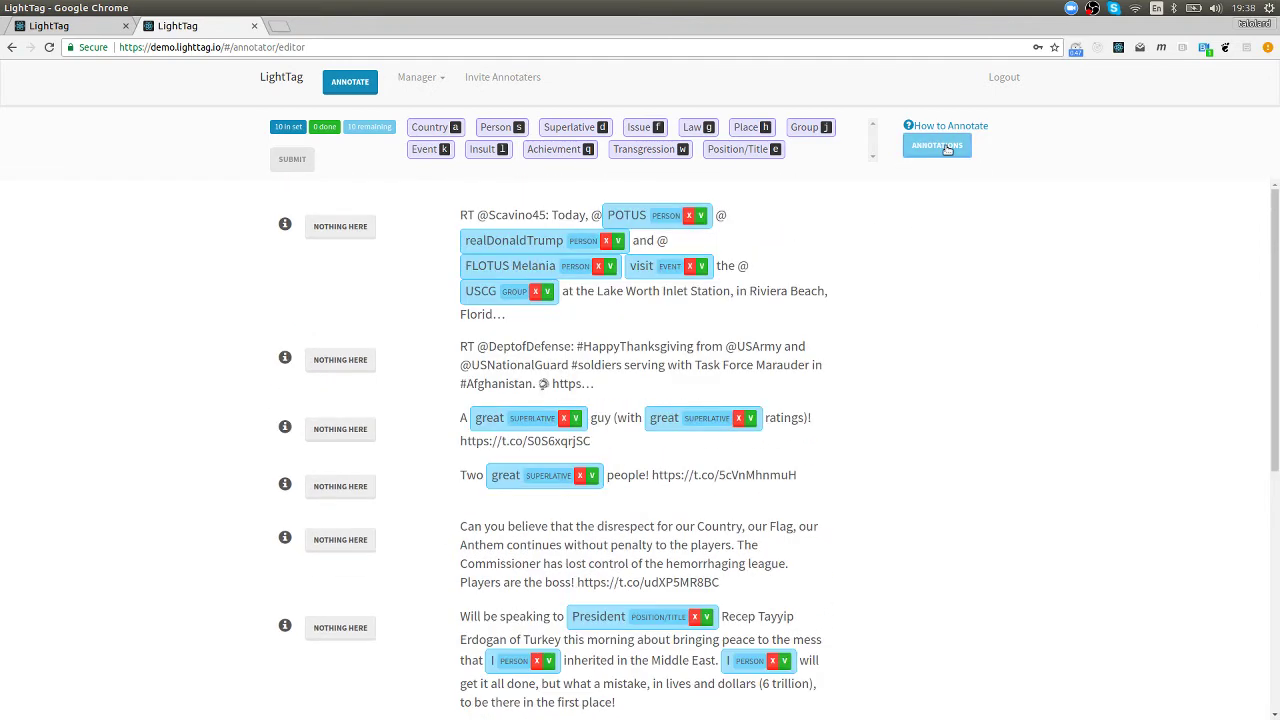
pyautogui.scroll(-8, 737, 410)
pyautogui.scroll(4, 737, 410)
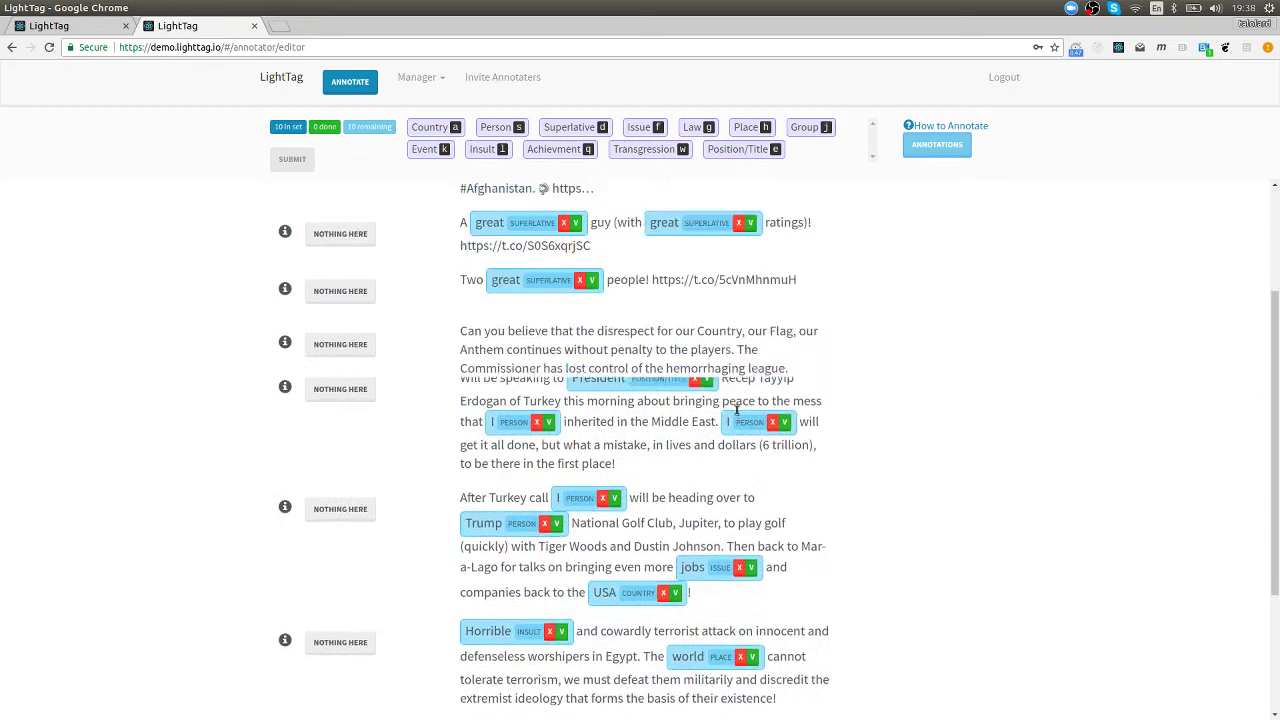
pyautogui.scroll(3, 737, 410)
pyautogui.click(966, 148)
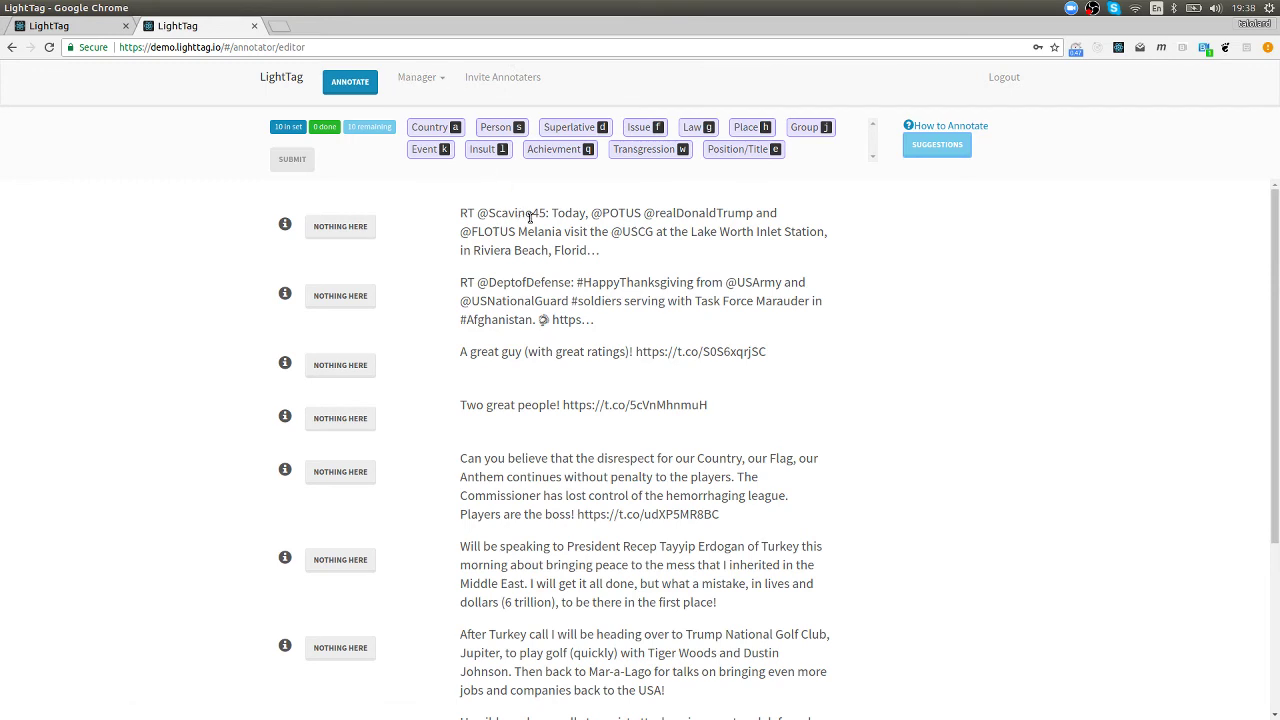
# Open the manager's projects page and move the second-priority task, annotating Bible with the Bible schema, to the top priority.
pyautogui.click(440, 78)
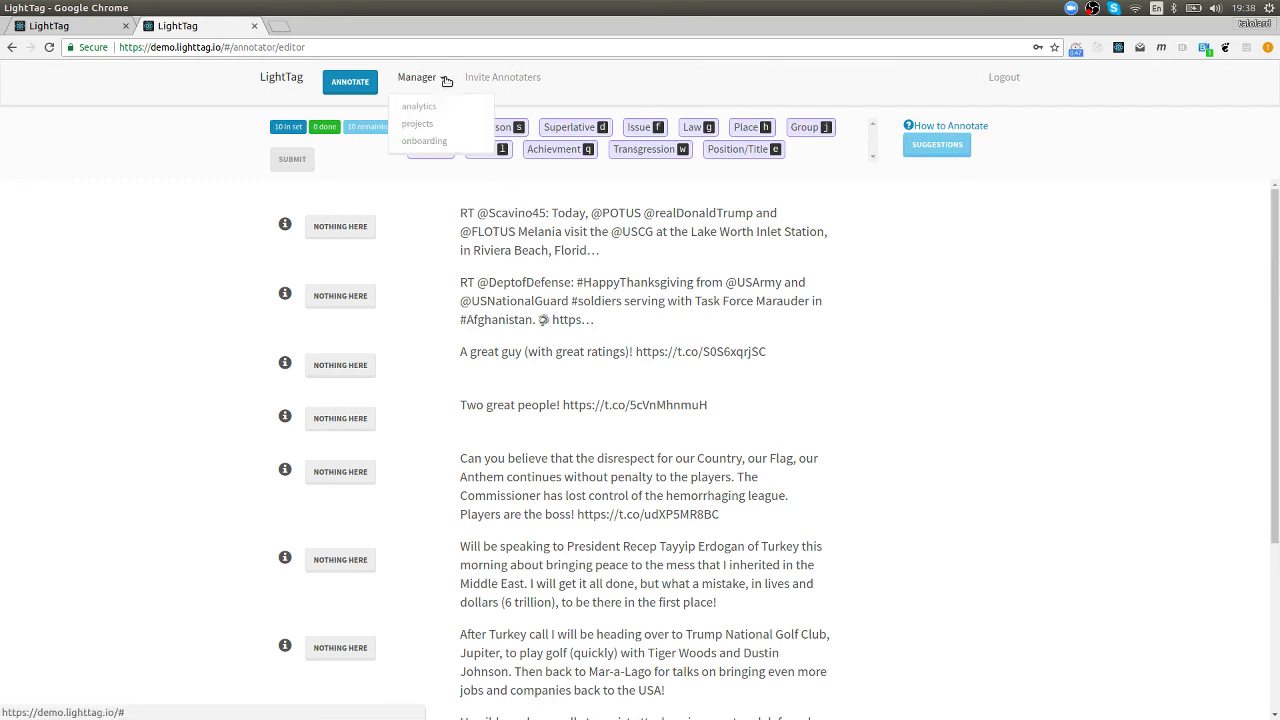
pyautogui.click(418, 124)
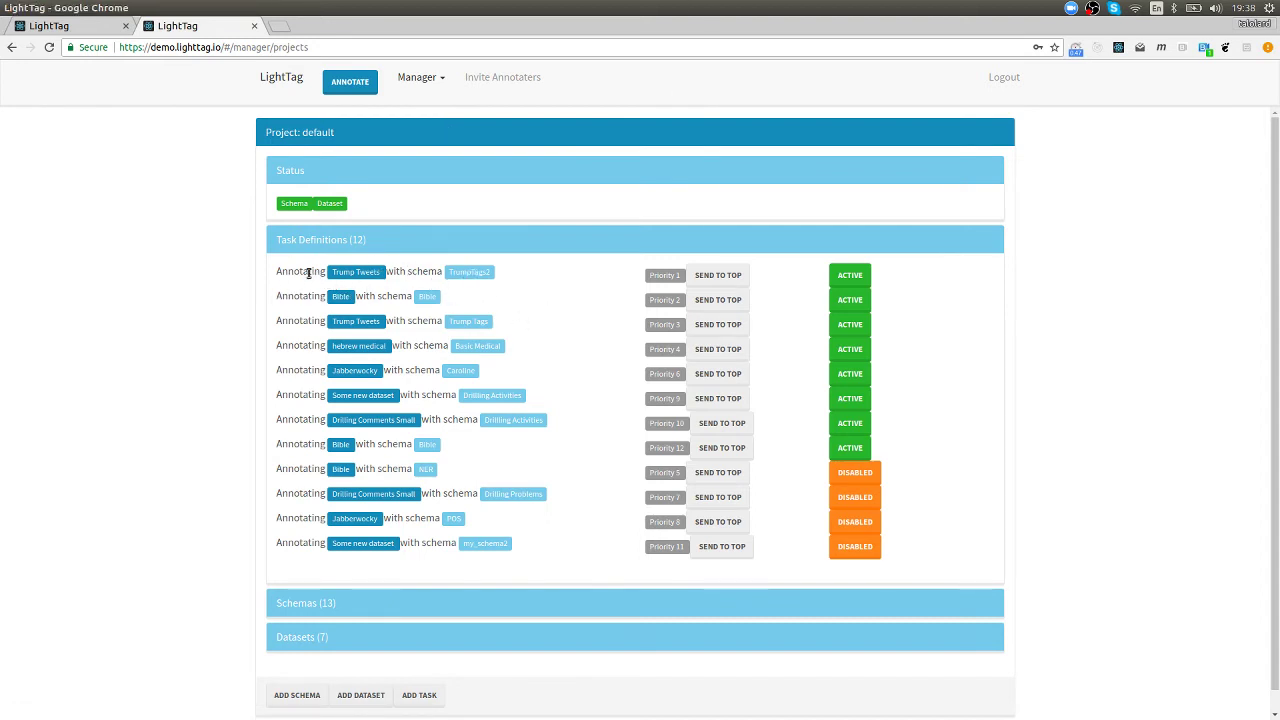
pyautogui.doubleClick(456, 271)
pyautogui.doubleClick(368, 271)
pyautogui.click(722, 300)
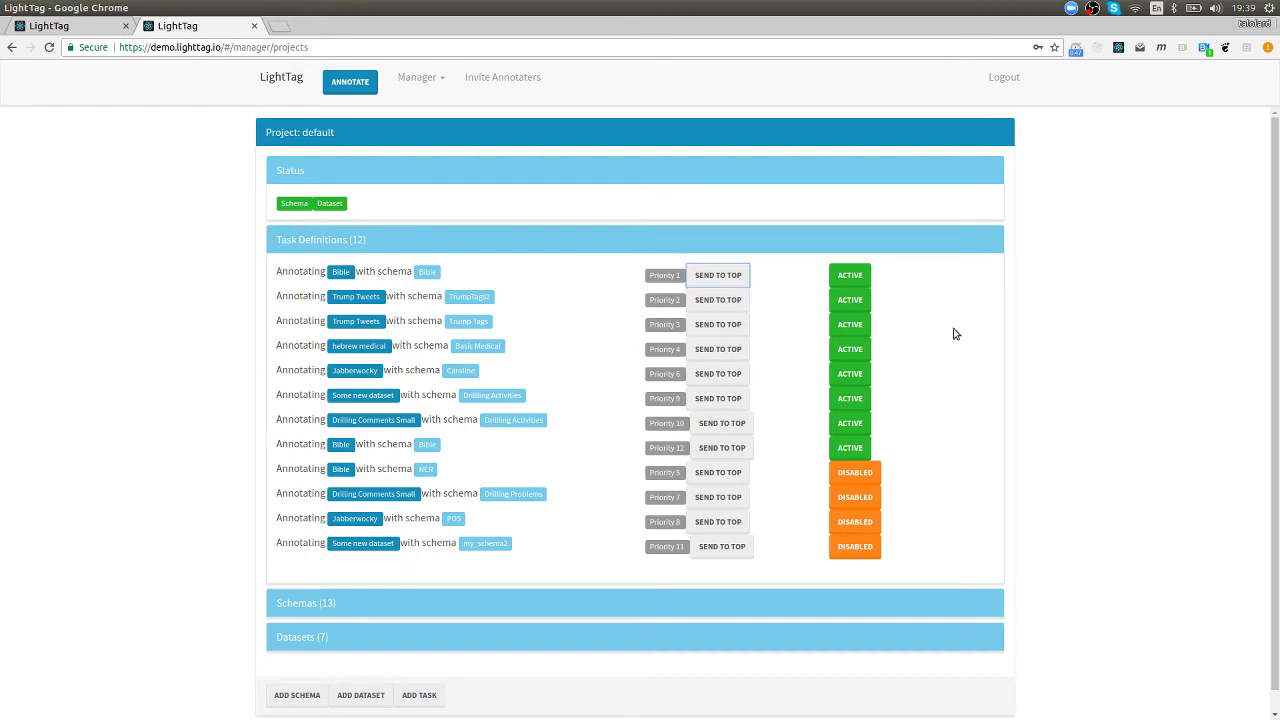
pyautogui.click(338, 276)
pyautogui.tripleClick(362, 268)
pyautogui.click(313, 268)
# Fill in a new task for the Trump Tweets dataset with the POS schema, 3 annotators per example and suggestions turned off.
pyautogui.scroll(-1, 476, 692)
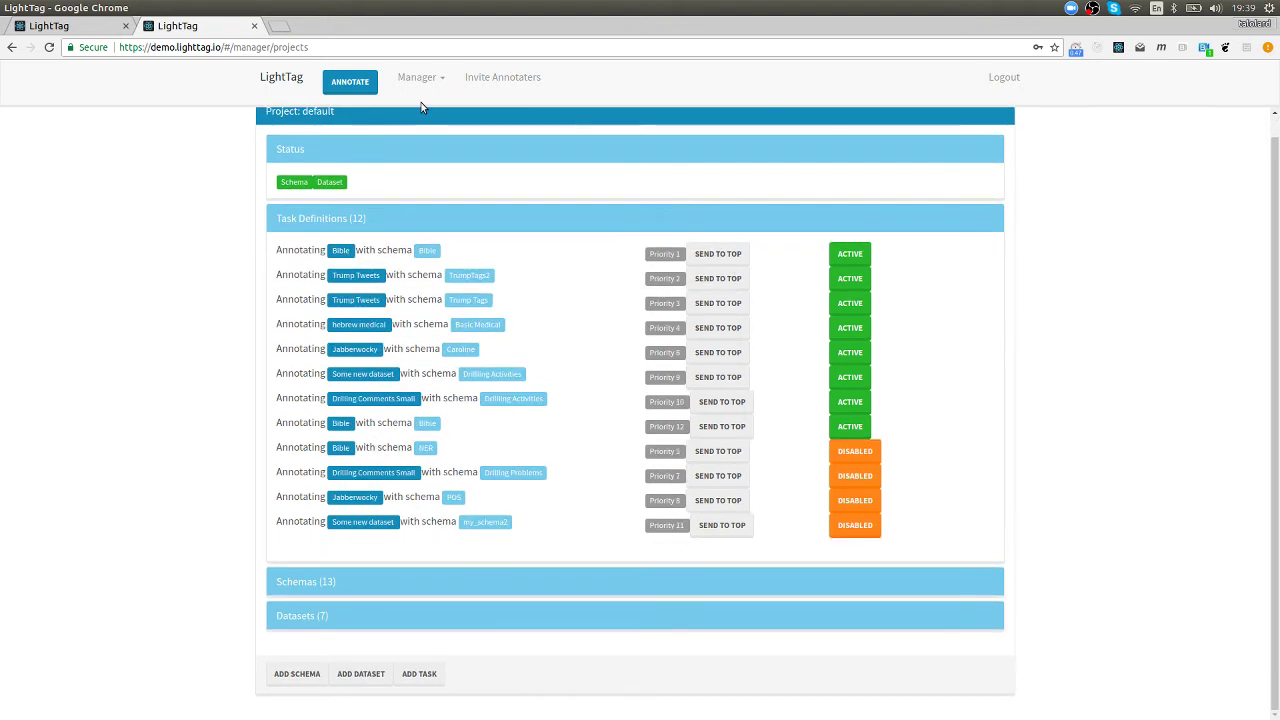
pyautogui.click(419, 673)
pyautogui.scroll(-2, 477, 591)
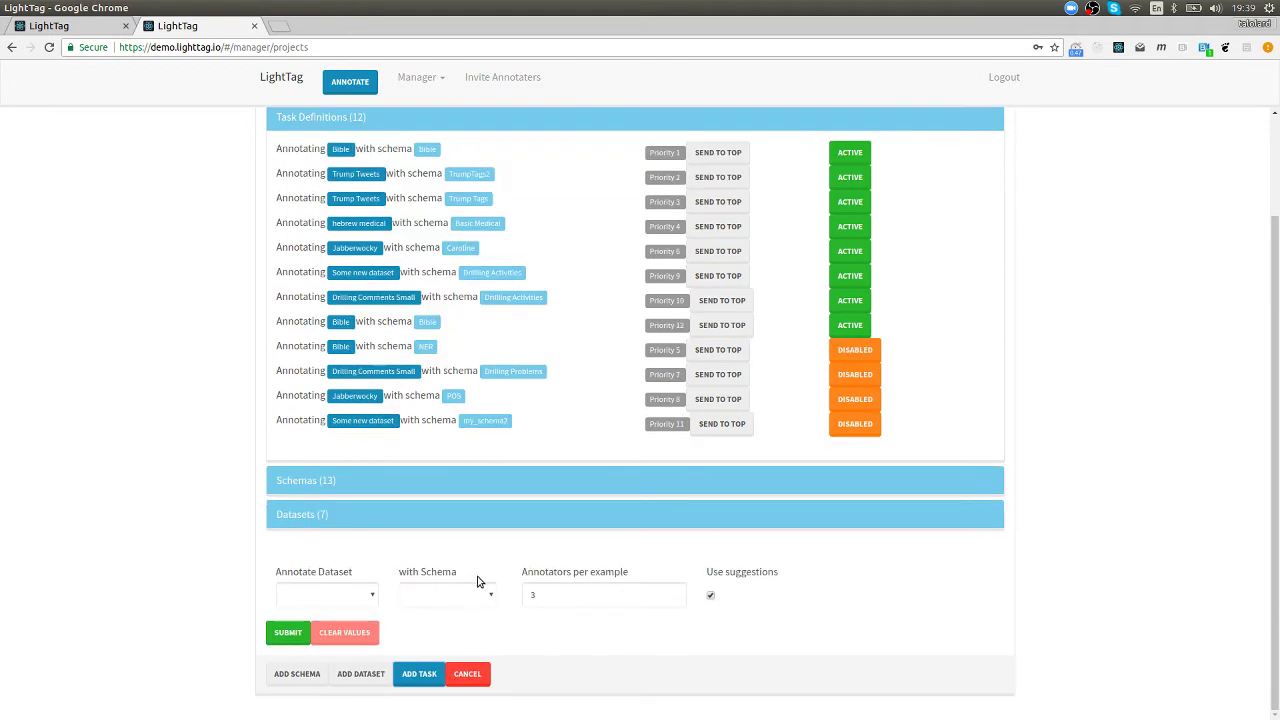
pyautogui.click(341, 601)
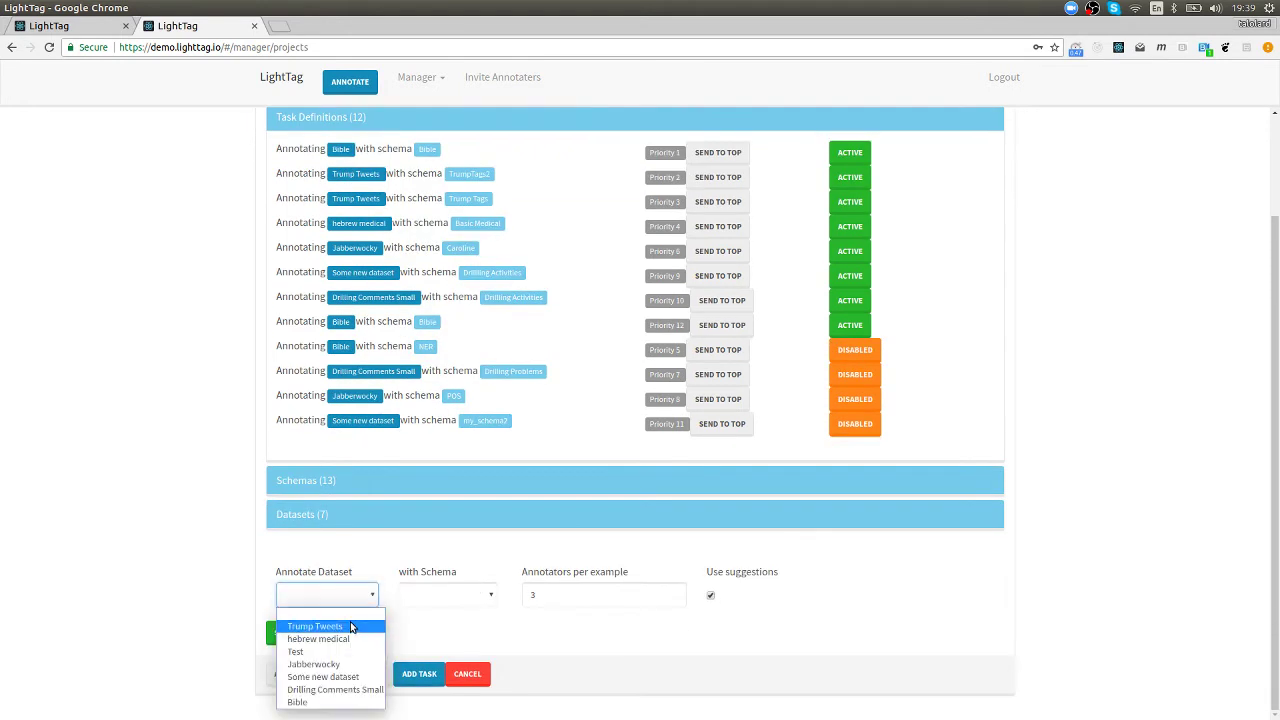
pyautogui.click(350, 625)
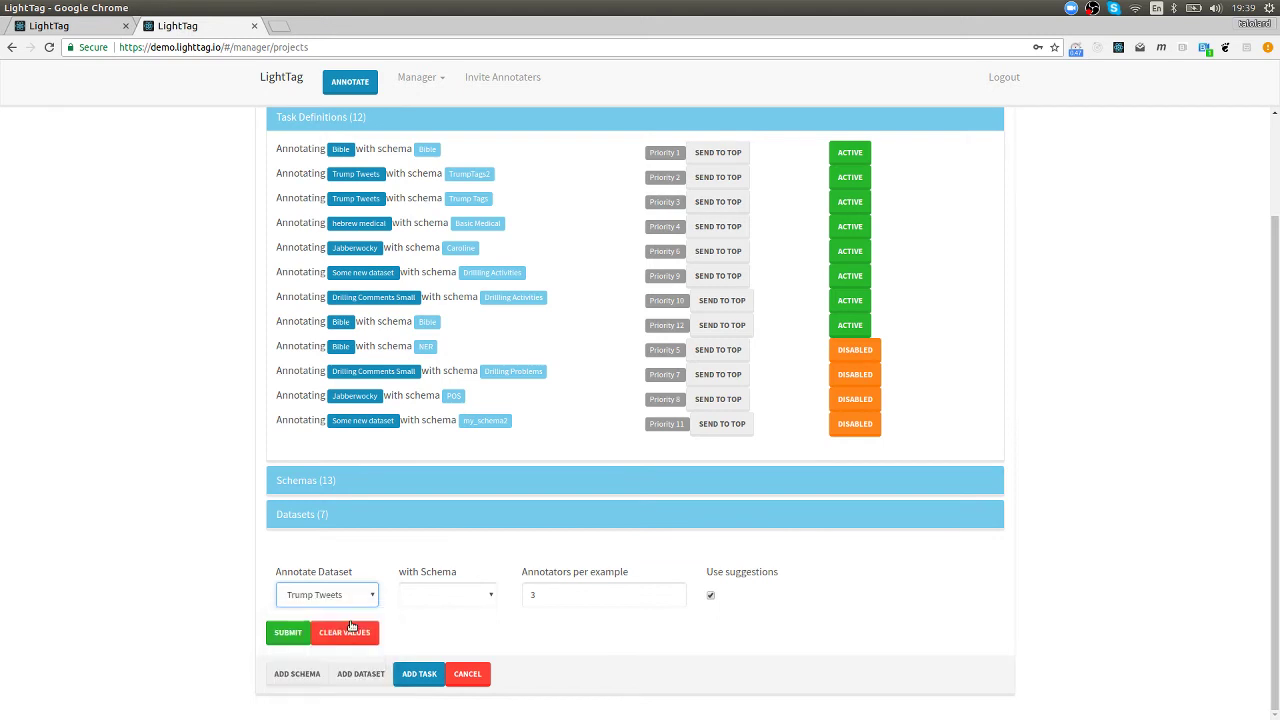
pyautogui.click(479, 593)
pyautogui.click(436, 486)
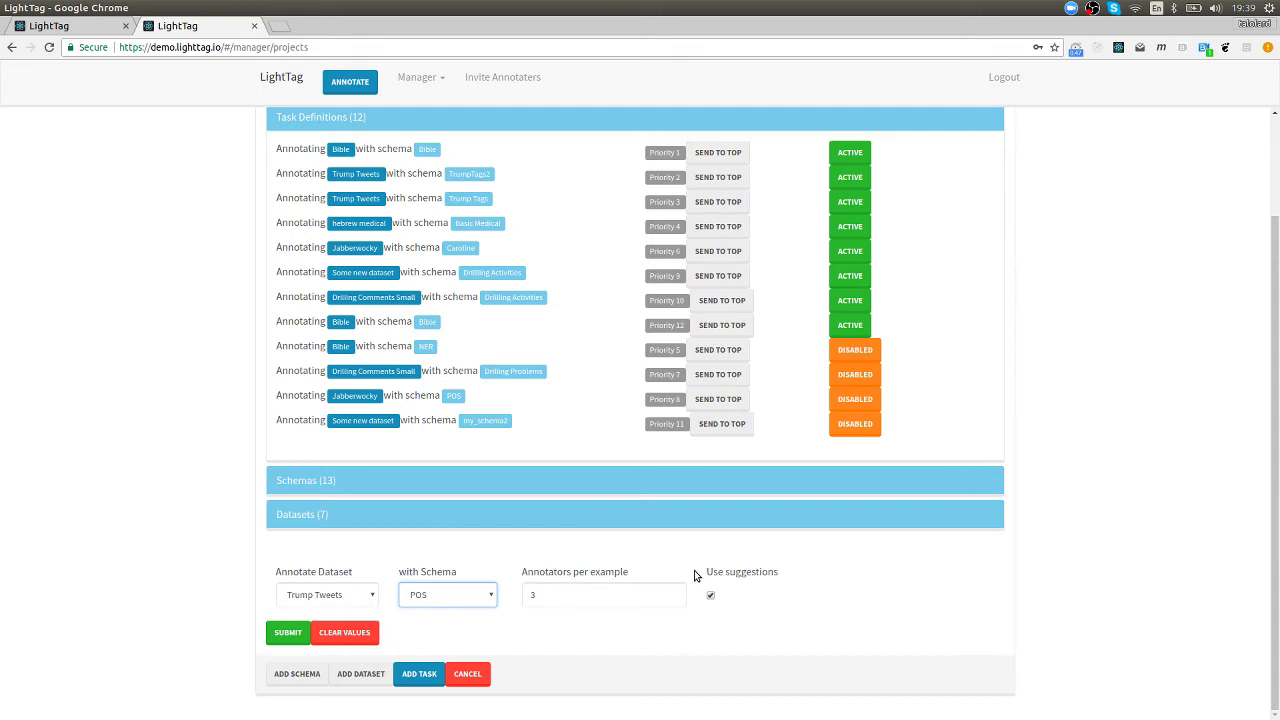
pyautogui.click(665, 598)
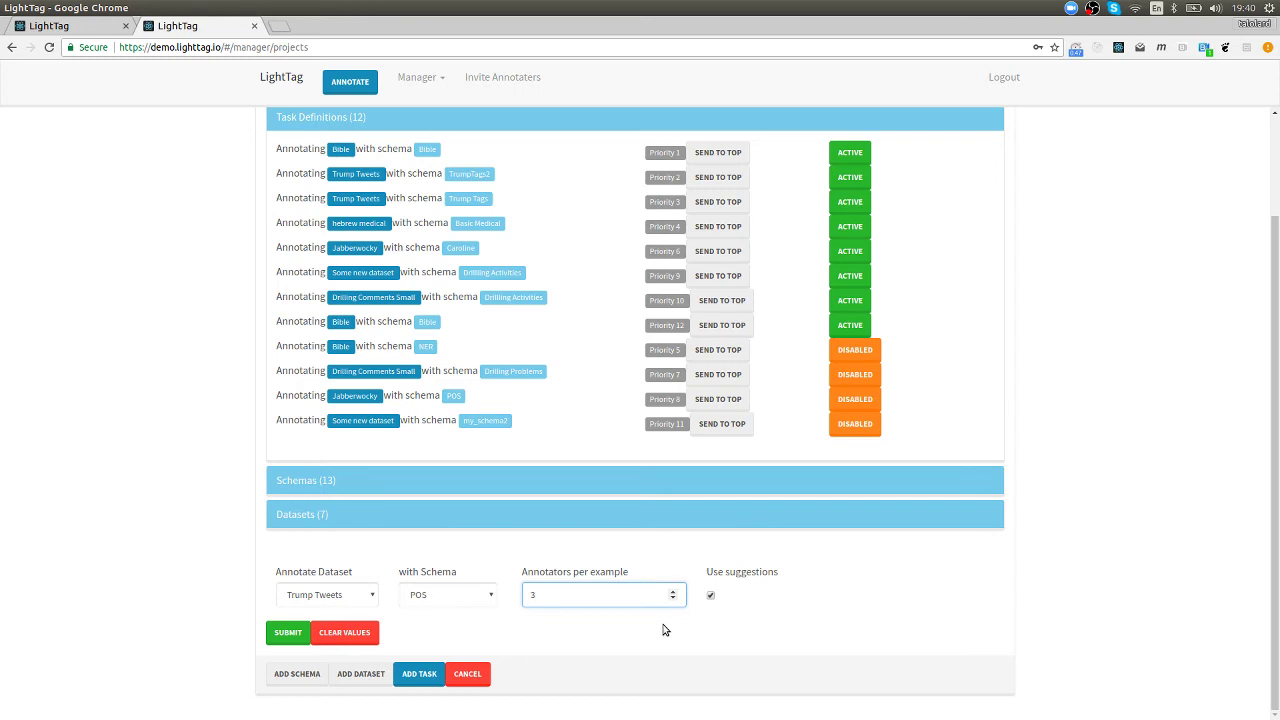
pyautogui.click(731, 571)
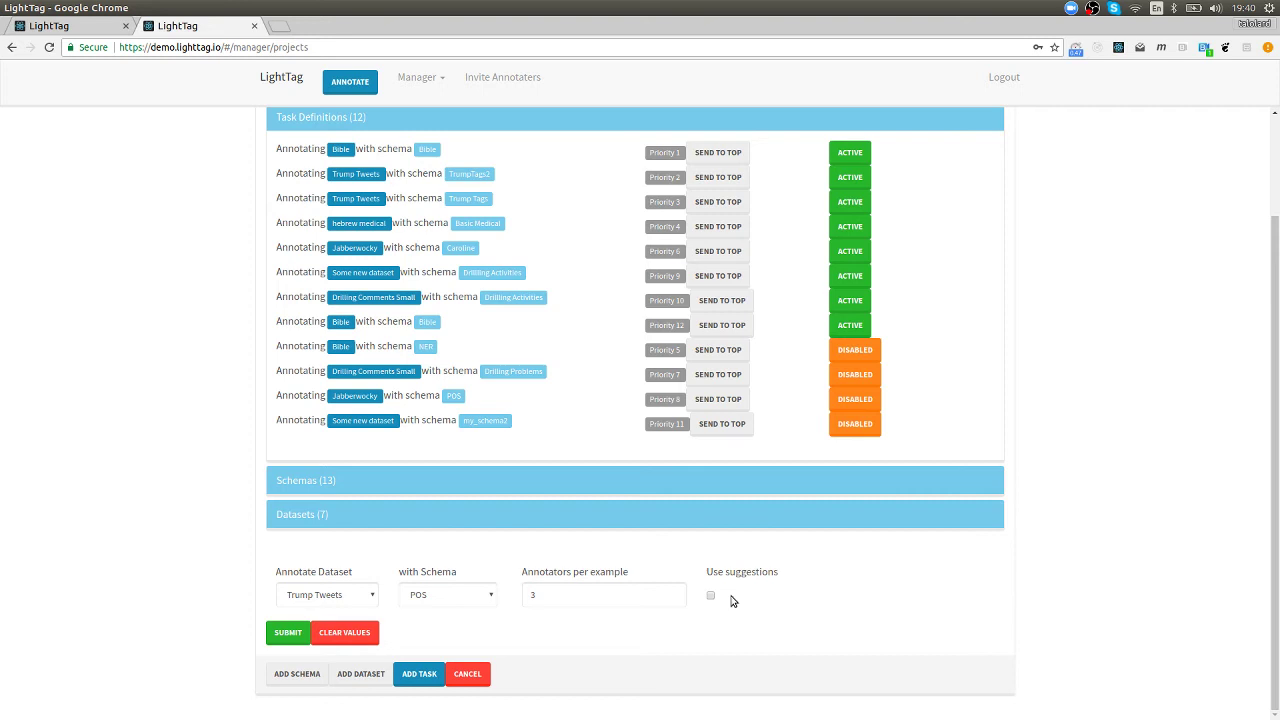
# Switch to the analytics page in the other browser tab and sort the tasks by ascending priority.
pyautogui.scroll(3, 731, 600)
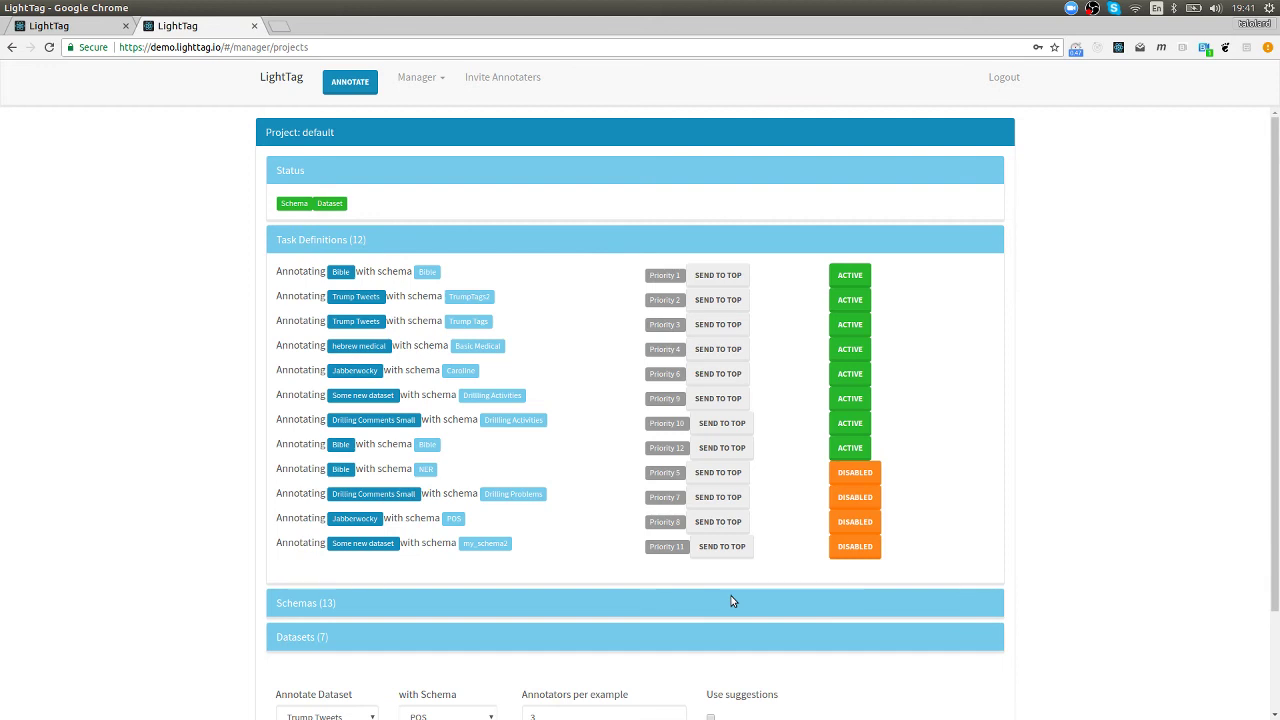
pyautogui.click(445, 84)
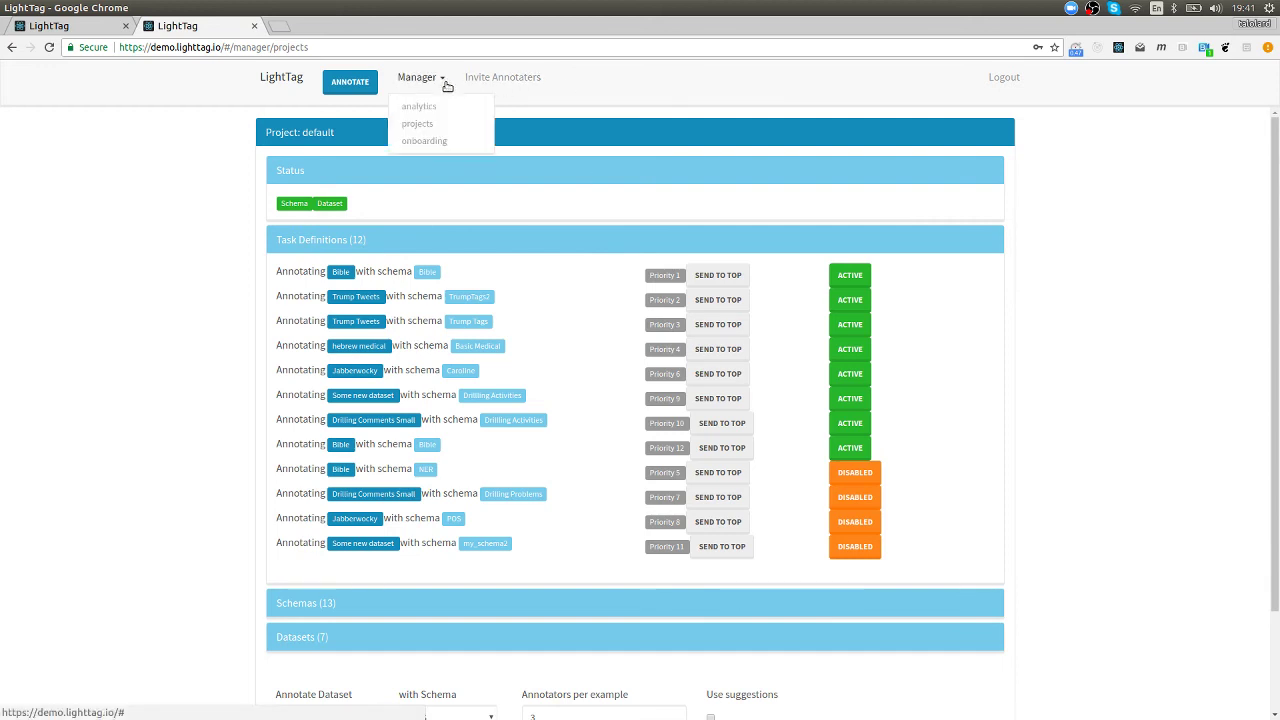
pyautogui.click(45, 26)
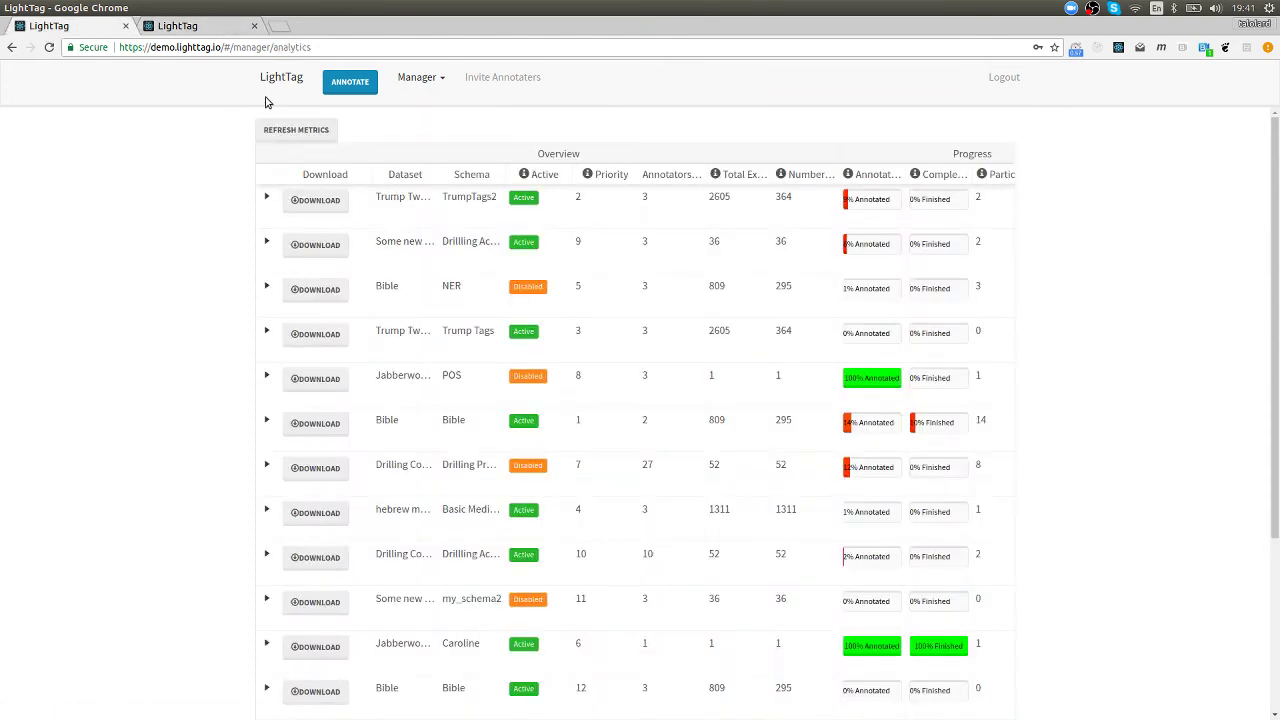
pyautogui.scroll(-1, 462, 432)
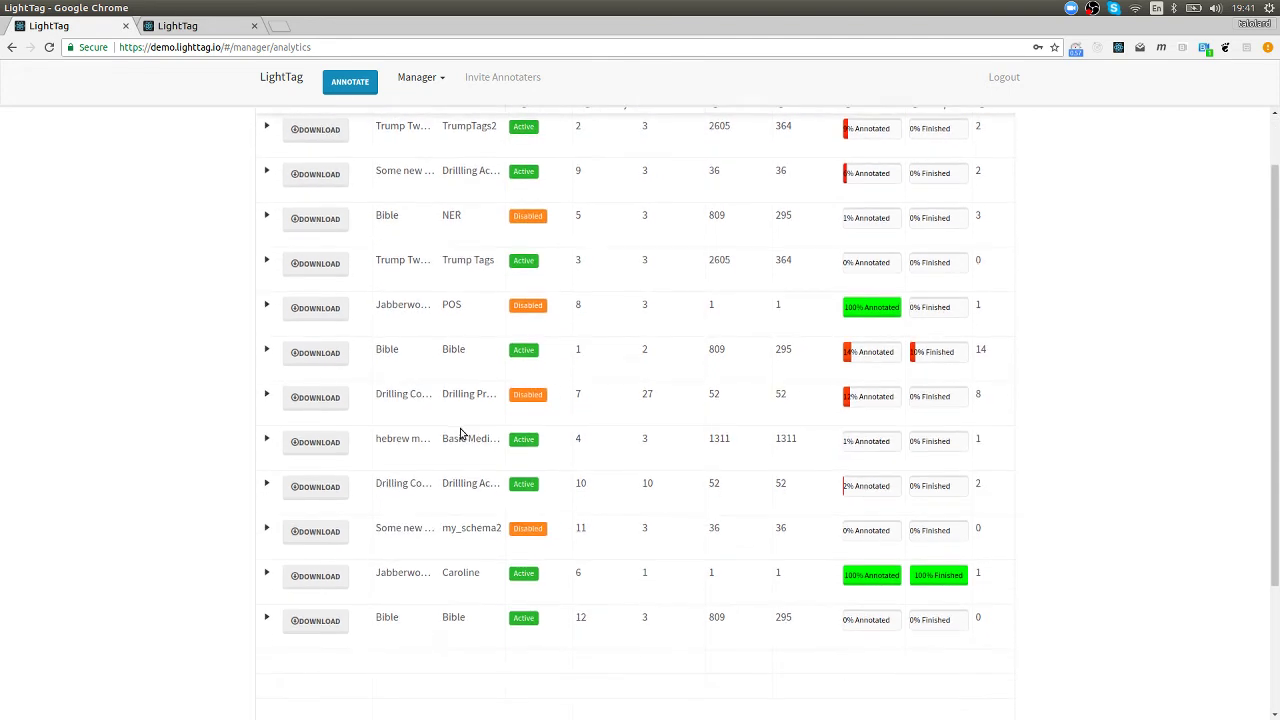
pyautogui.scroll(1, 463, 431)
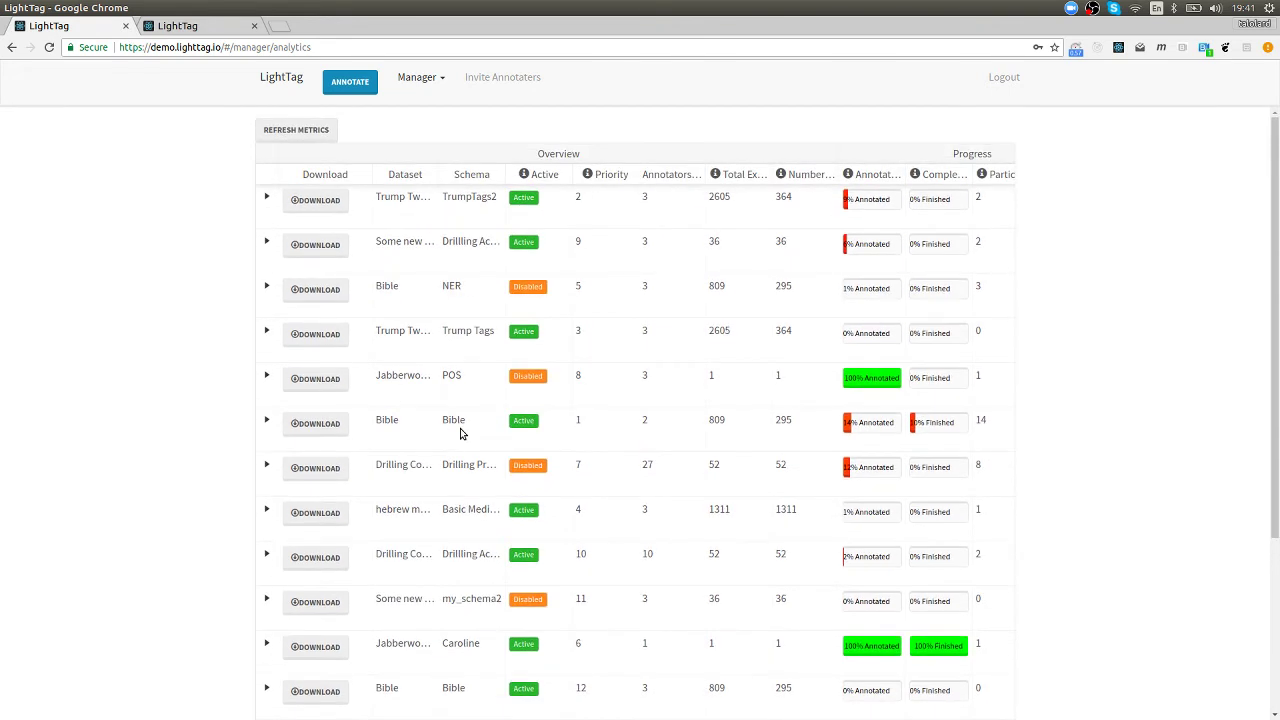
pyautogui.click(609, 180)
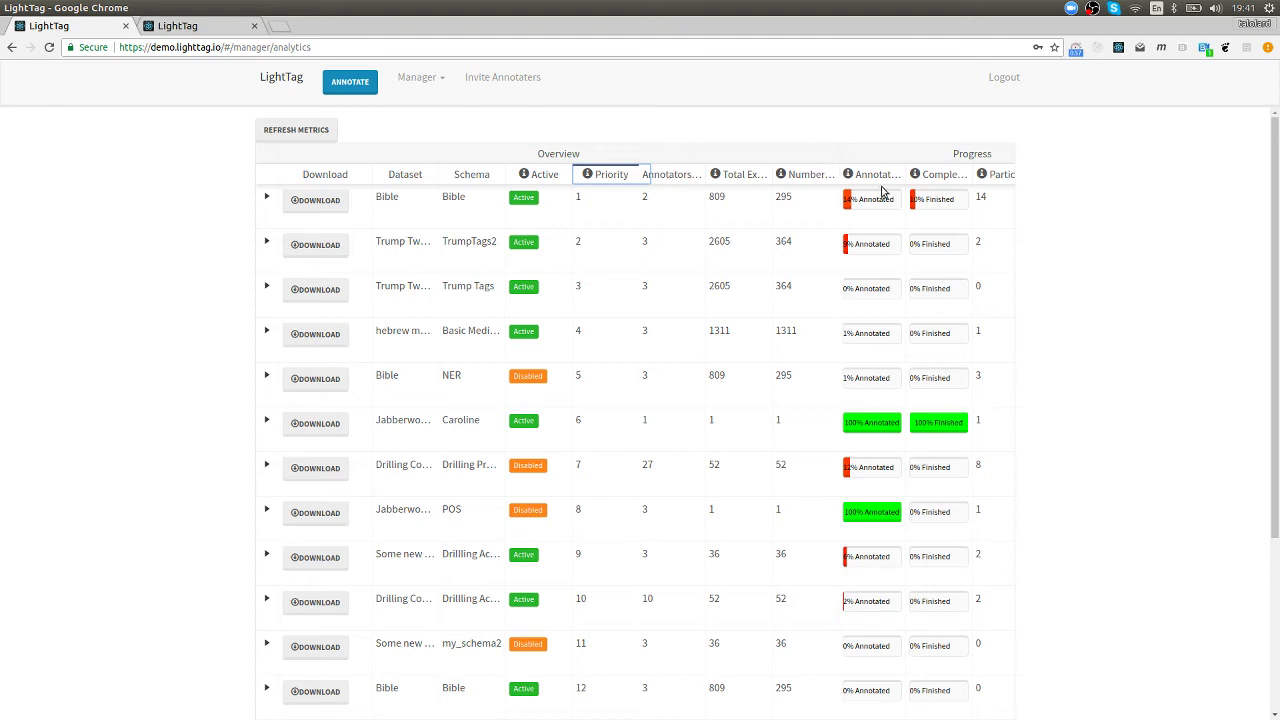
# Expand the annotator metrics of the priority 1 Bible task and sort the annotators by total annotations in descending order.
pyautogui.moveTo(850, 175)
pyautogui.click(266, 199)
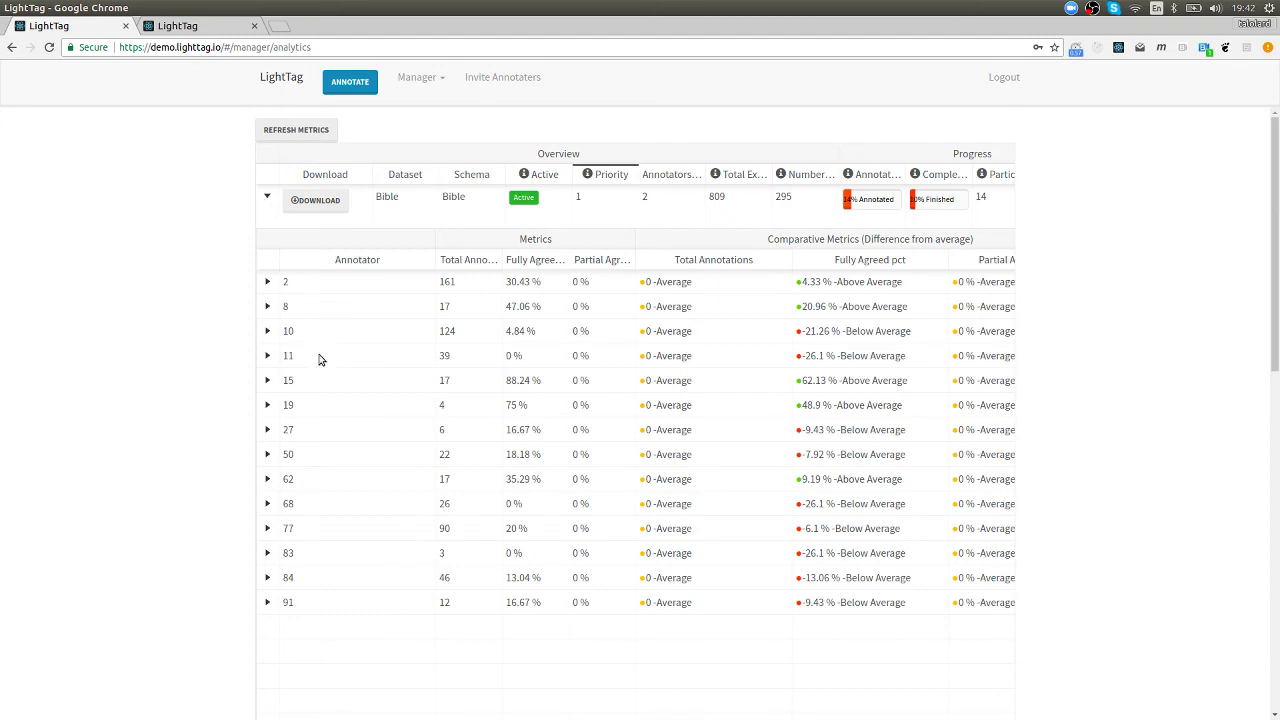
pyautogui.click(480, 262)
pyautogui.click(480, 262)
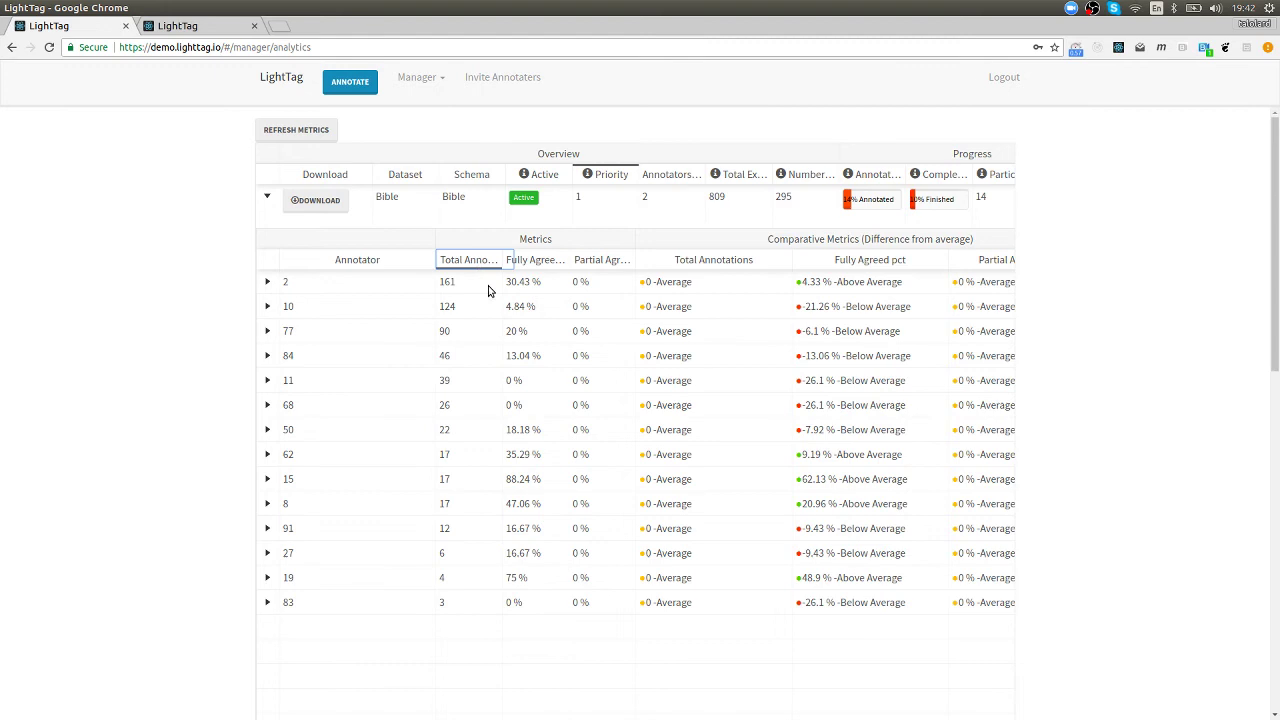
# Compare the highest and lowest annotation totals and examine annotator 2's fully agreed percentage against the average.
pyautogui.click(446, 284)
pyautogui.doubleClick(447, 281)
pyautogui.doubleClick(441, 602)
pyautogui.click(286, 281)
pyautogui.doubleClick(286, 281)
pyautogui.click(820, 285)
# Expand annotator 2's pairwise details, check the shared annotations and agreement with annotator 15, and collapse them again.
pyautogui.click(266, 284)
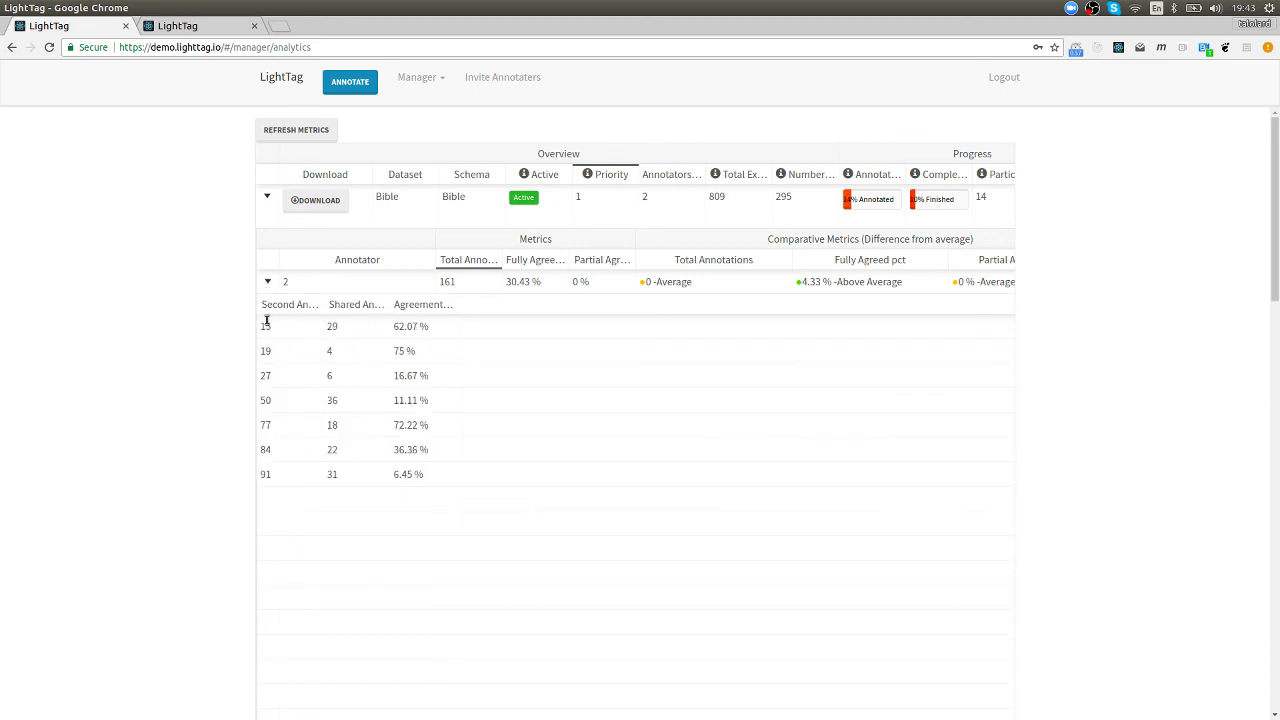
pyautogui.doubleClick(332, 327)
pyautogui.doubleClick(405, 327)
pyautogui.click(280, 282)
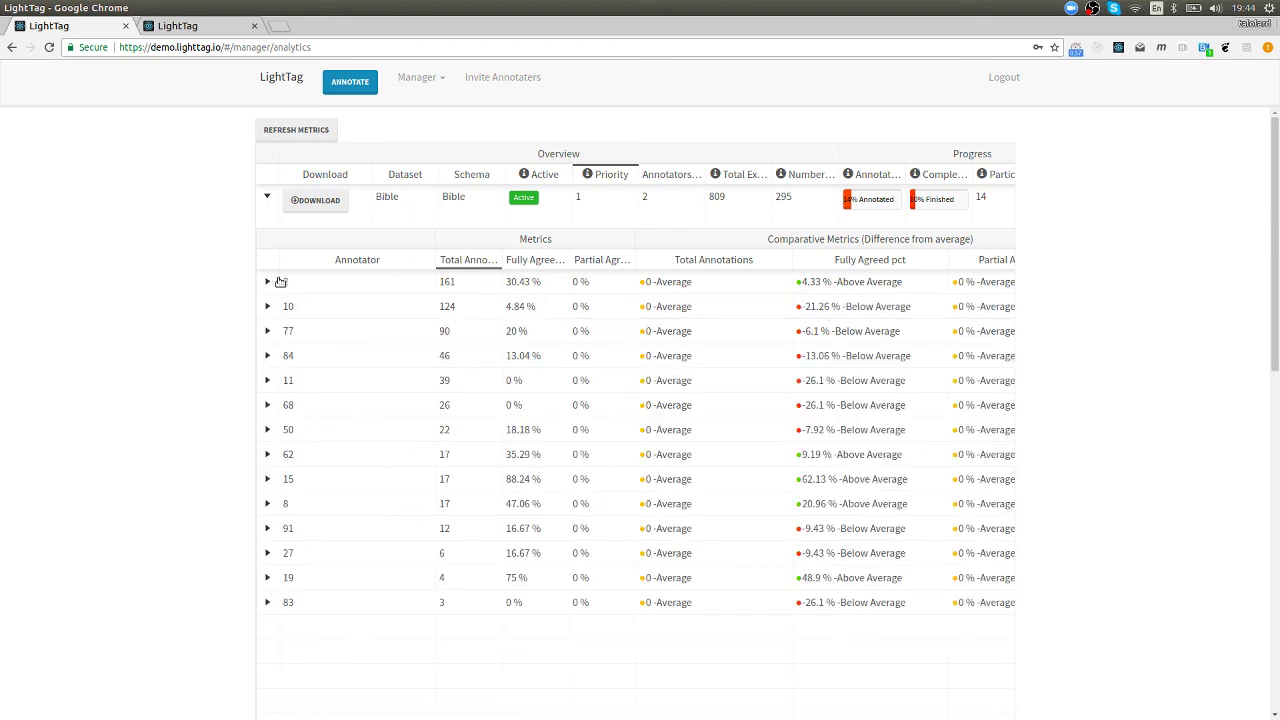
# Return to the other browser tab, open the annotation editor and show the suggestions for the current set of tweets.
pyautogui.click(219, 27)
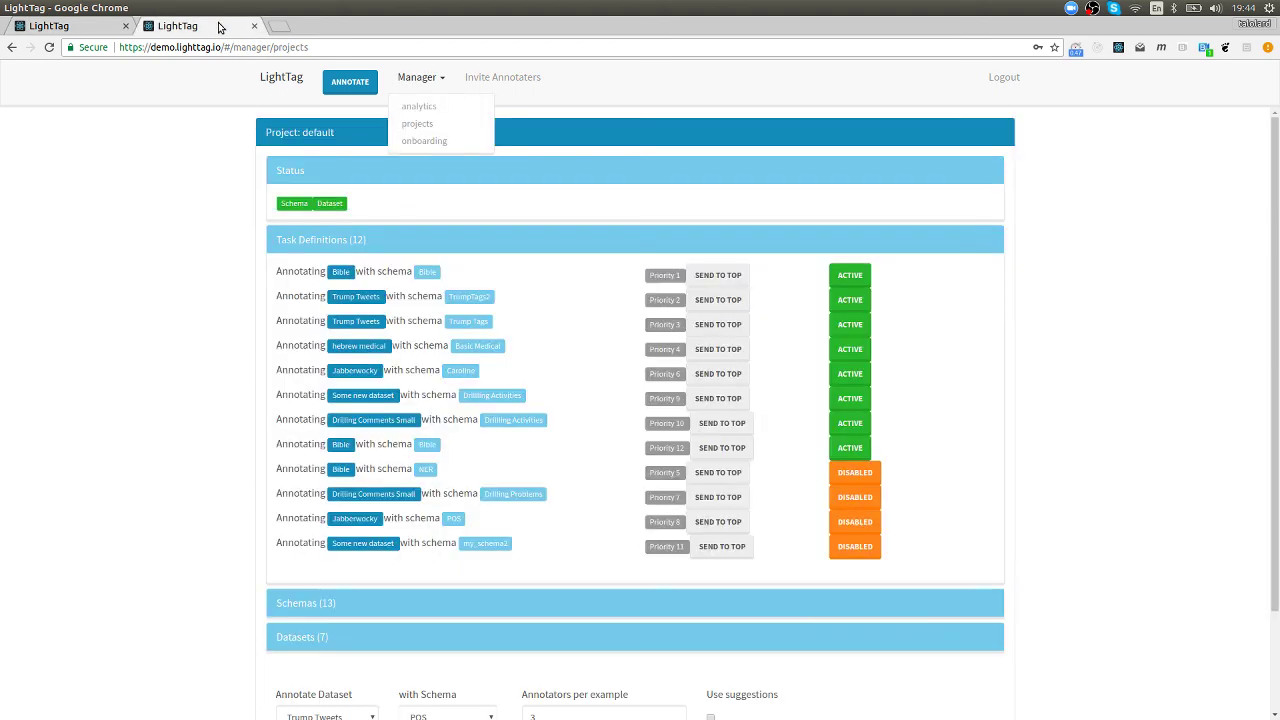
pyautogui.click(350, 82)
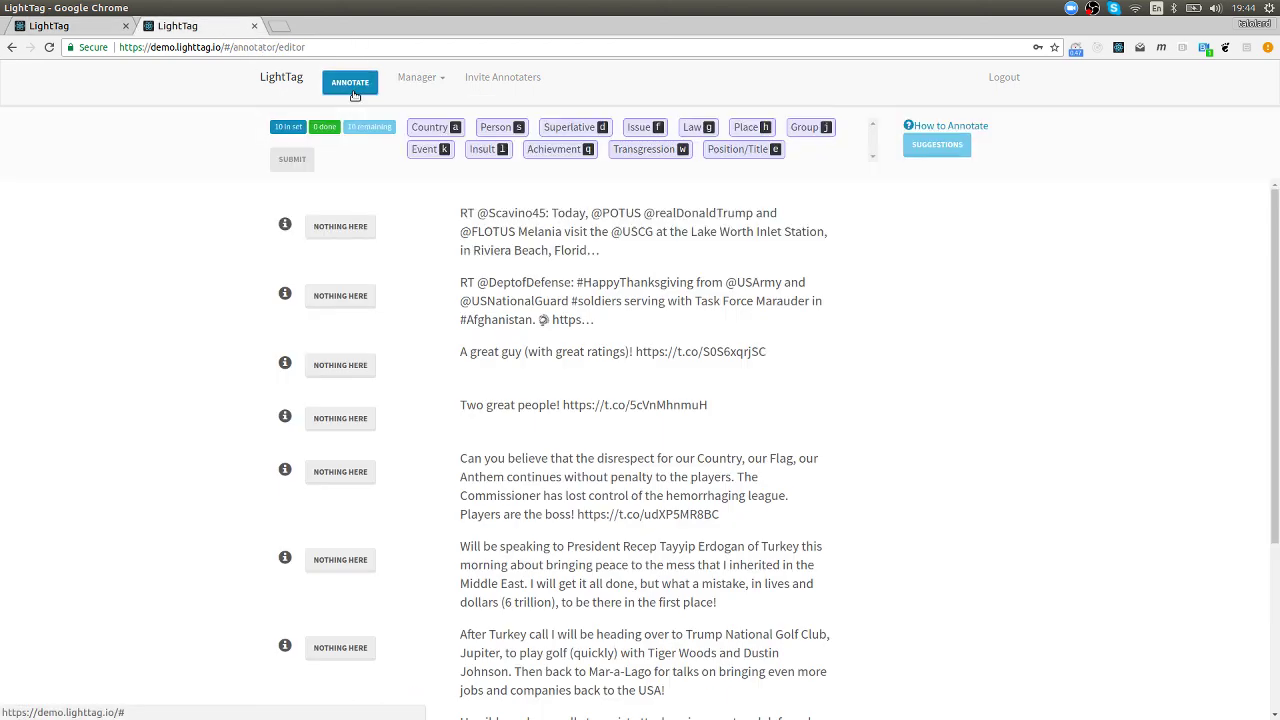
pyautogui.click(938, 146)
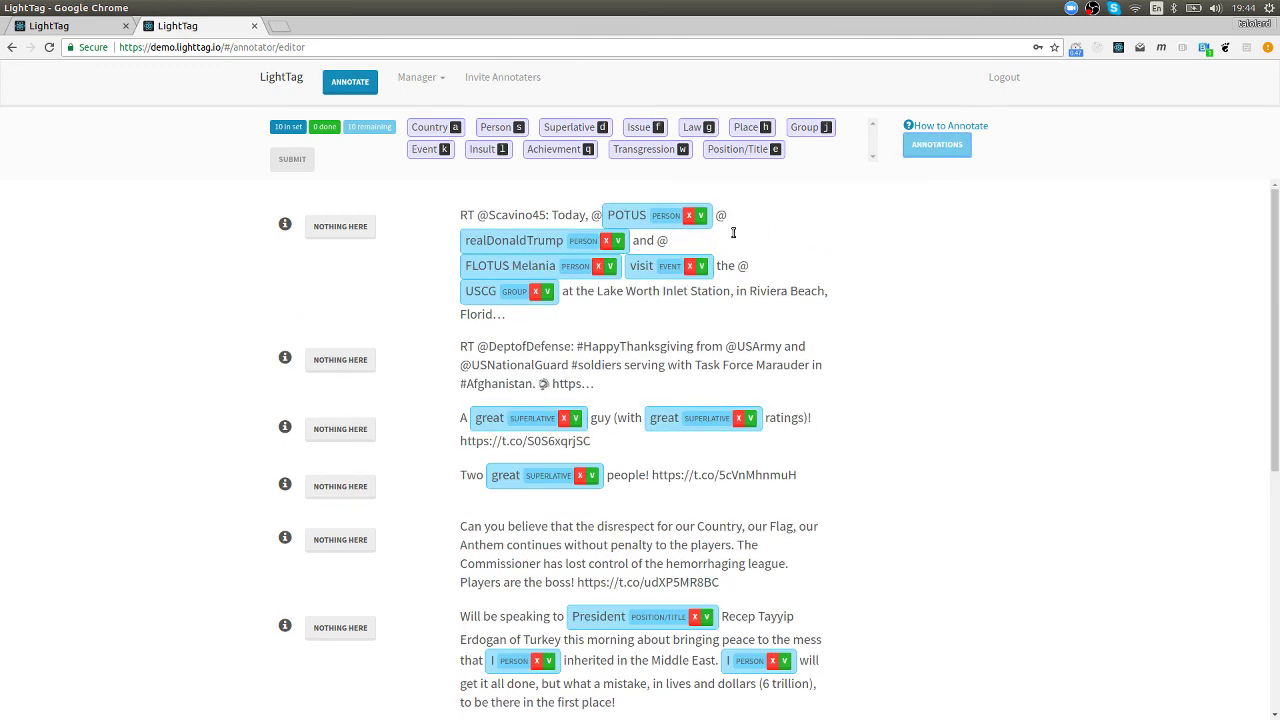
# In the first tweet, accept POTUS, realDonaldTrump and FLOTUS Melania as Person and USCG as Group, reject visit as Event, and show the annotations.
pyautogui.click(701, 216)
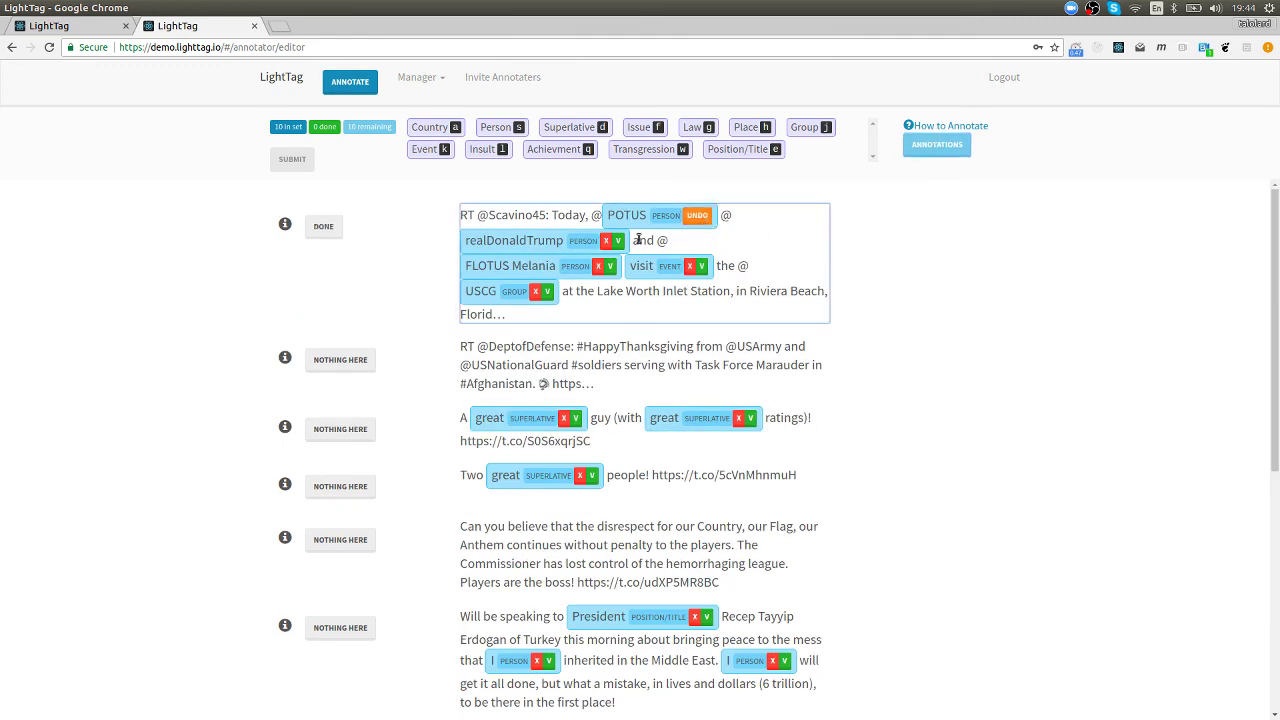
pyautogui.click(618, 241)
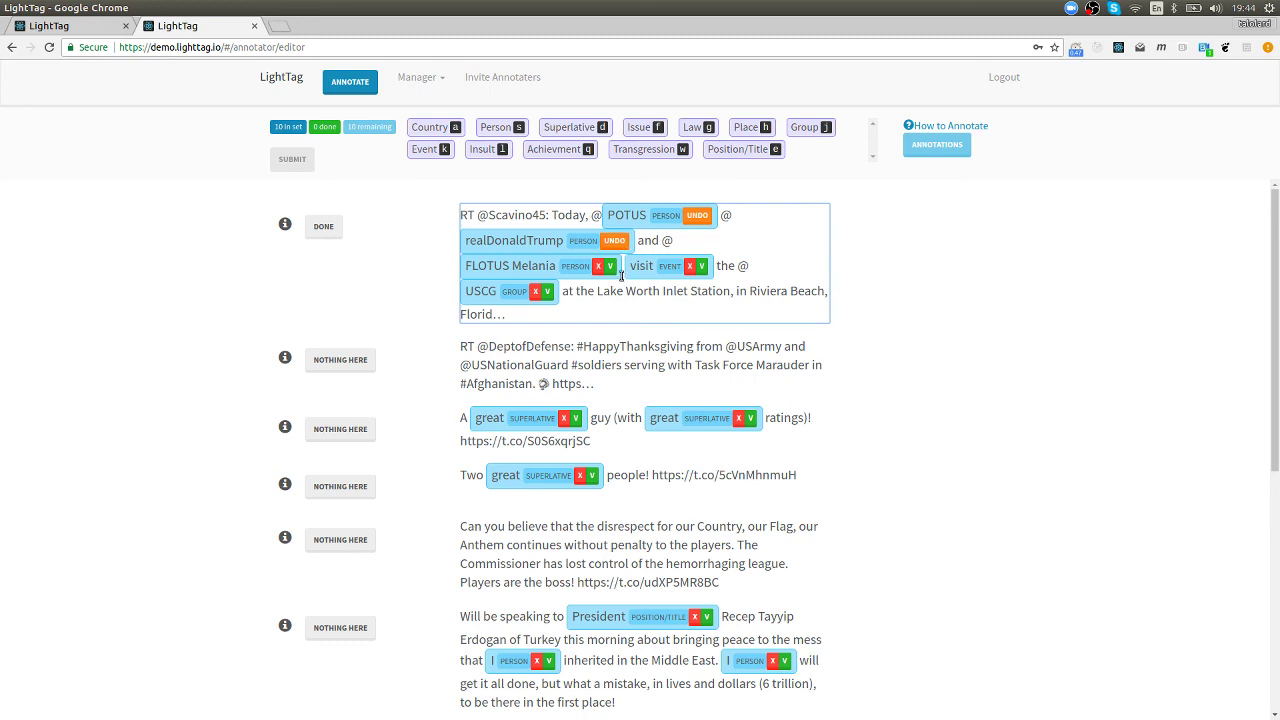
pyautogui.click(610, 266)
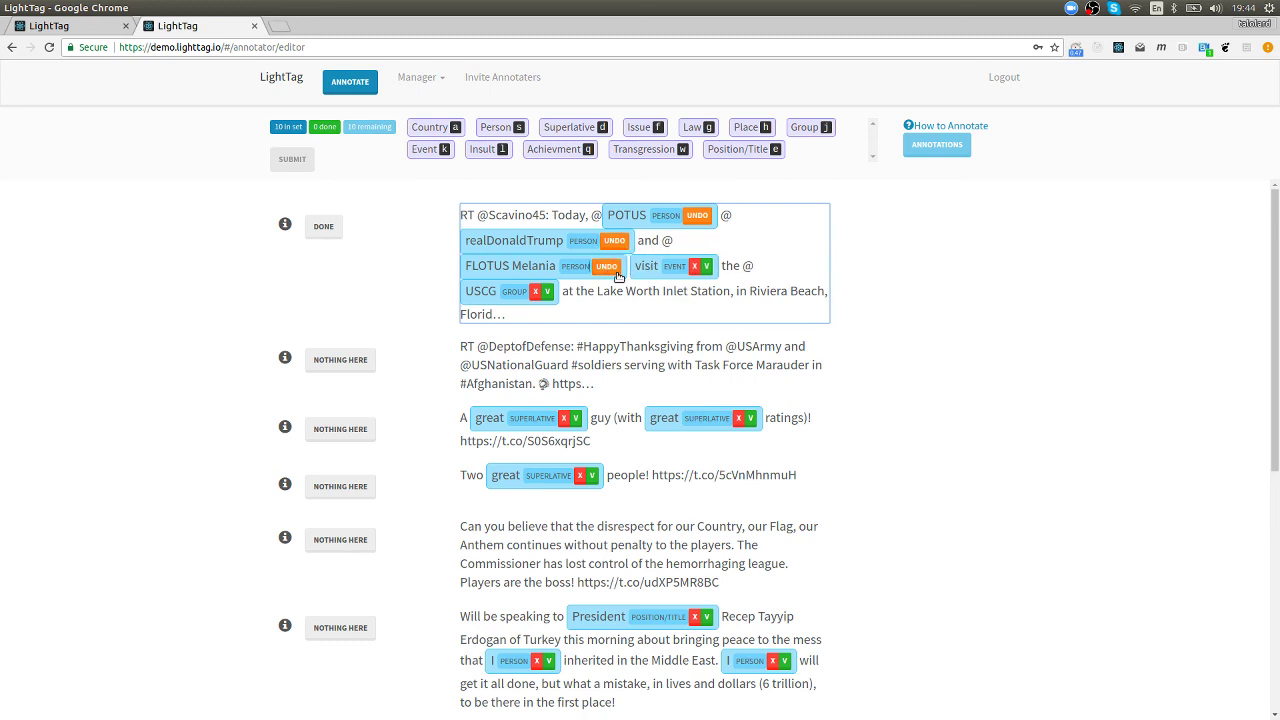
pyautogui.click(706, 266)
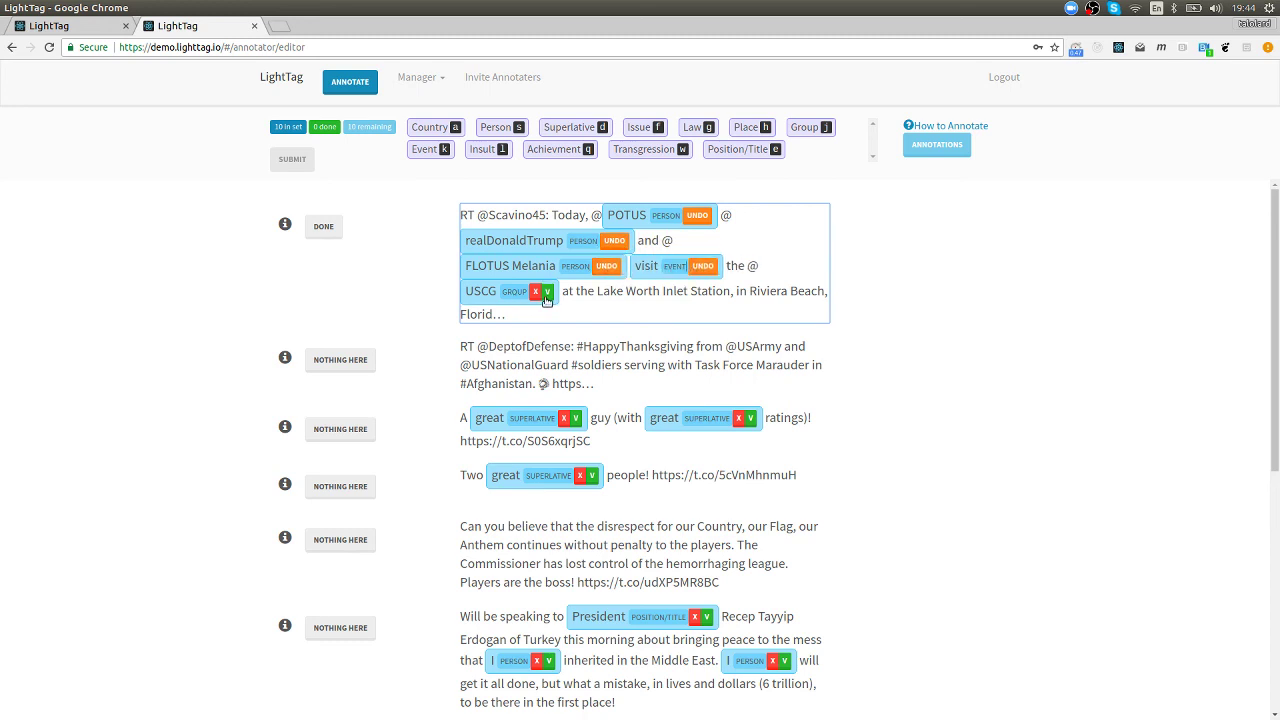
pyautogui.click(546, 294)
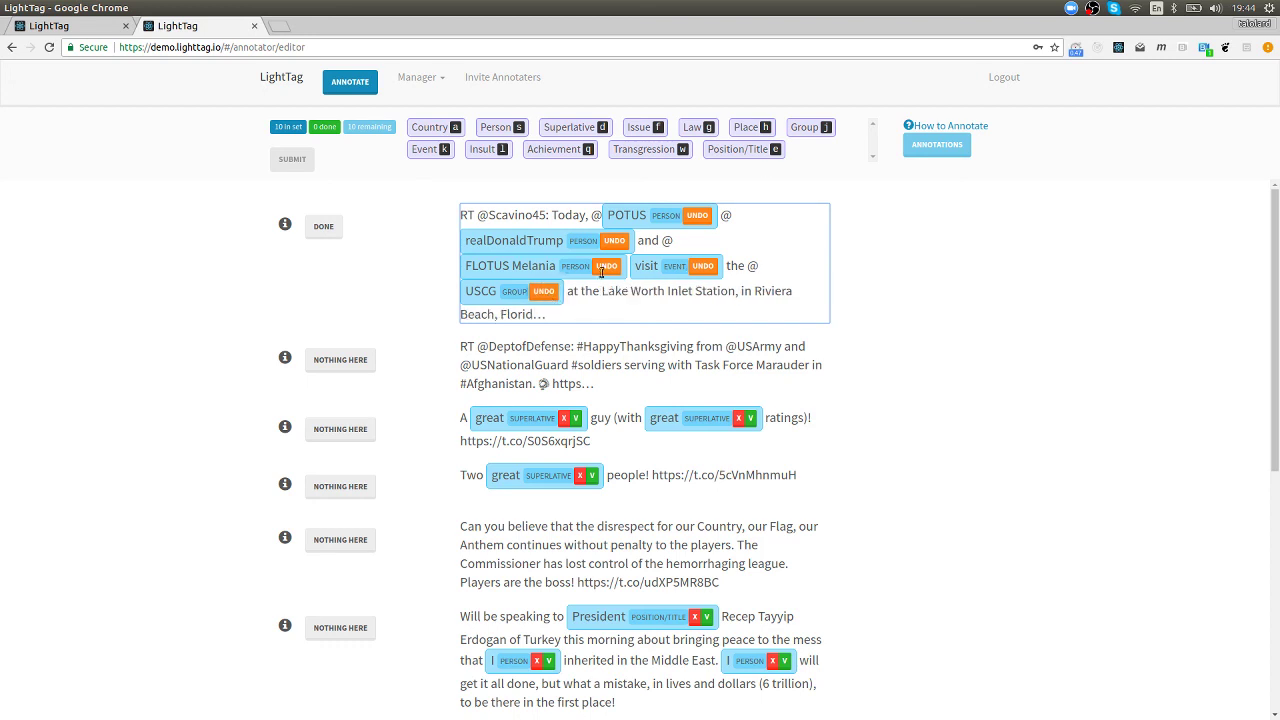
pyautogui.click(957, 148)
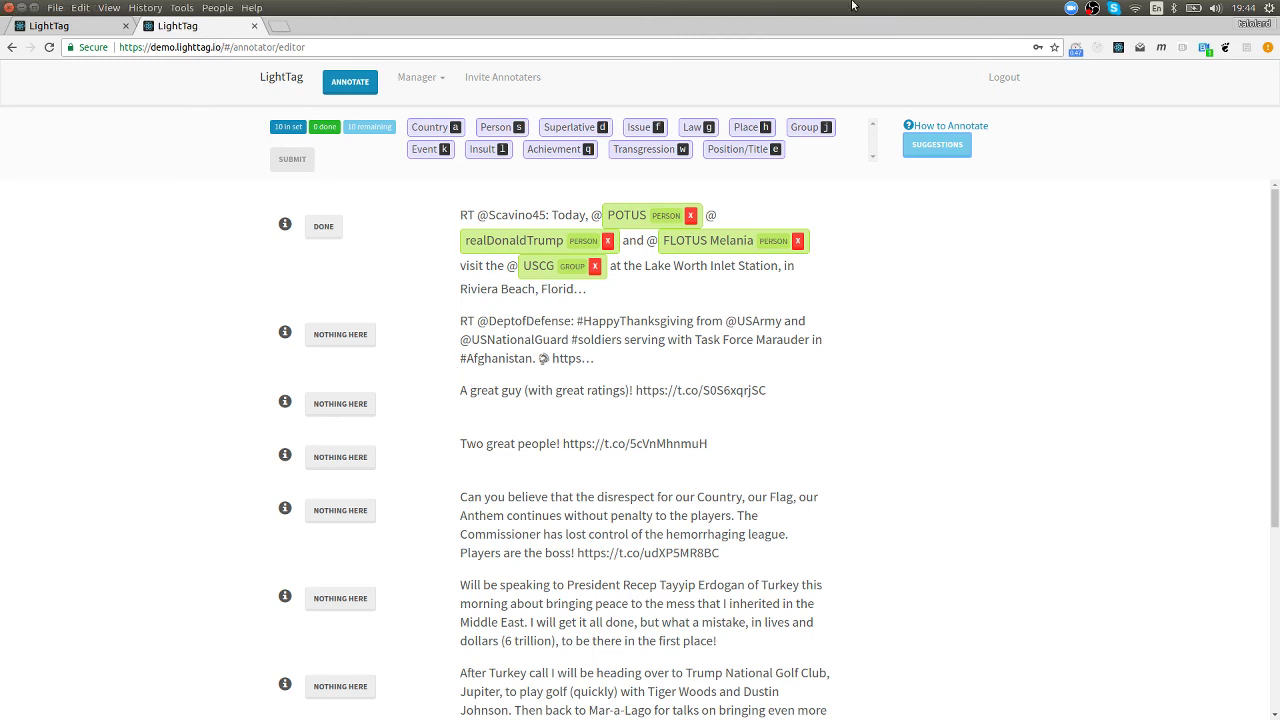
pyautogui.click(1093, 8)
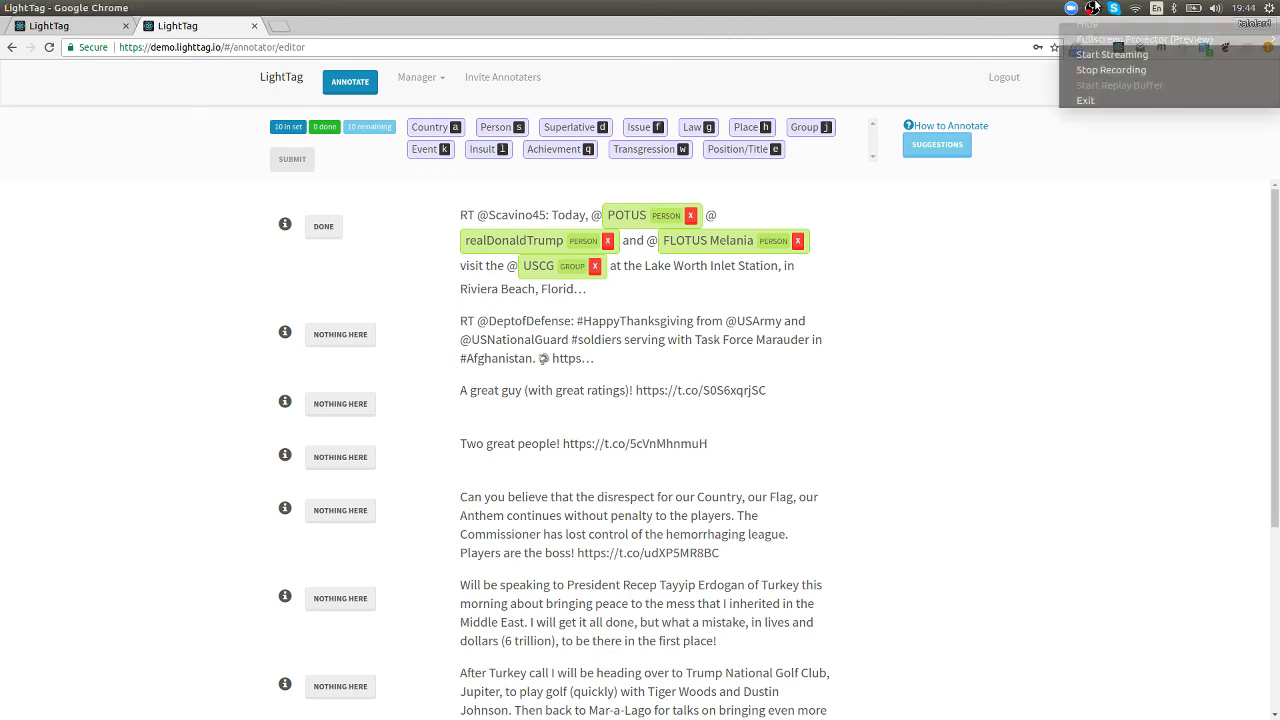